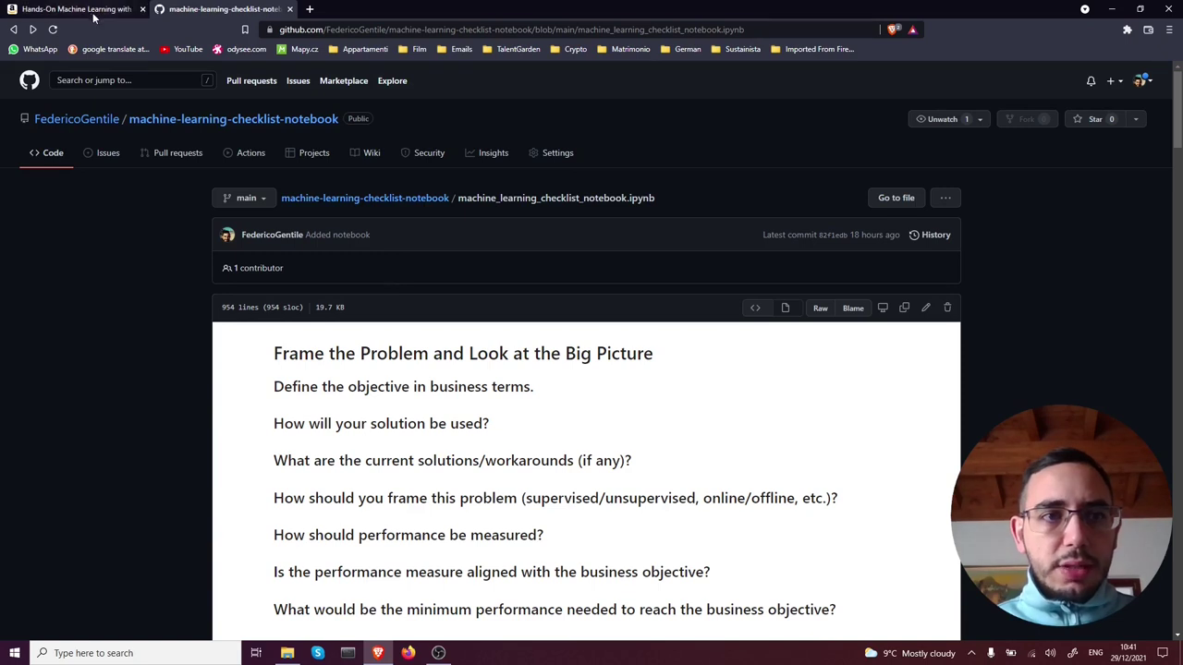
# Read through the "Frame the Problem and Look at the Big Picture" questions in the machine learning checklist notebook
pyautogui.scroll(-1, 467, 449)
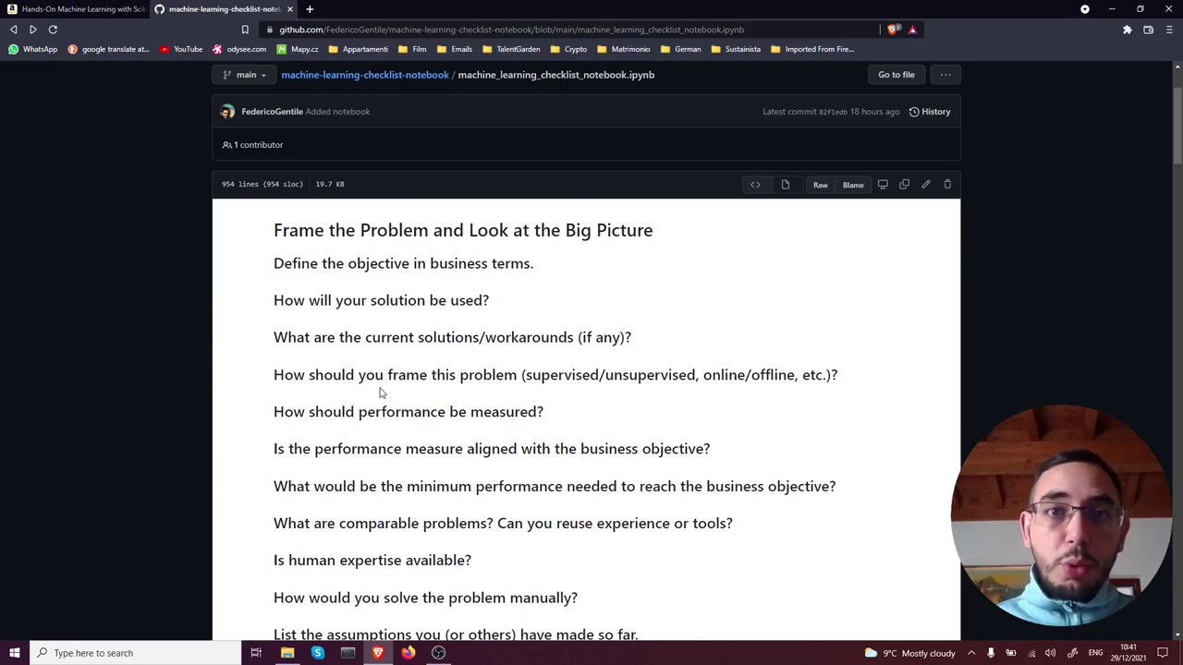
pyautogui.scroll(-1, 380, 393)
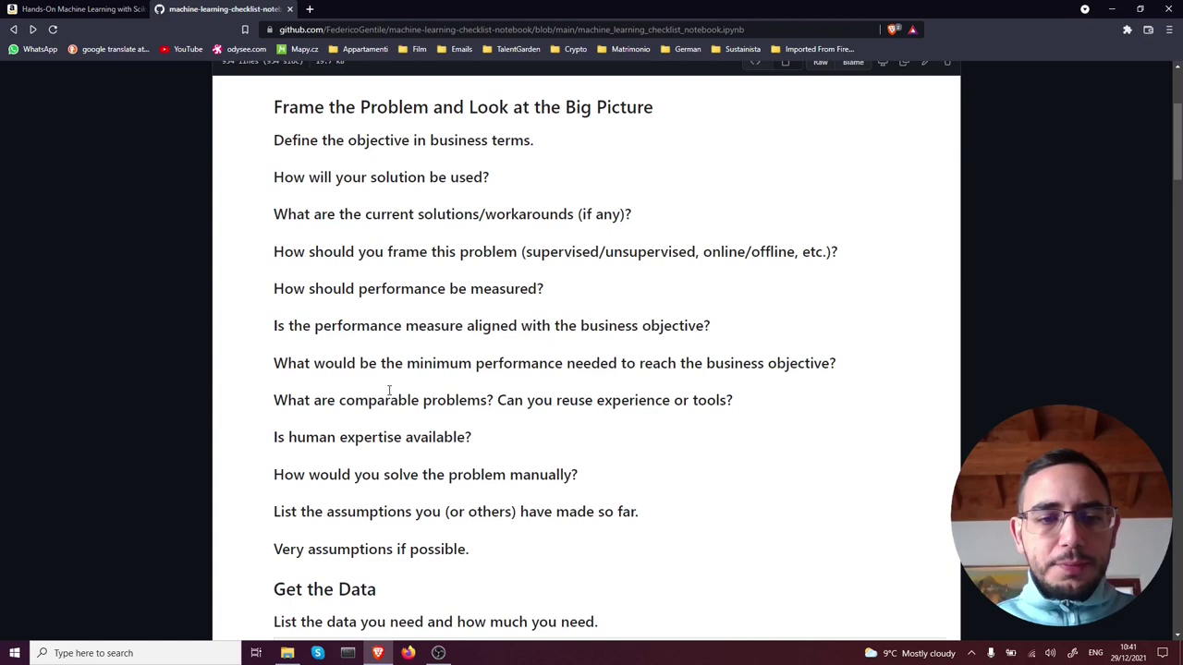
pyautogui.scroll(-1, 389, 391)
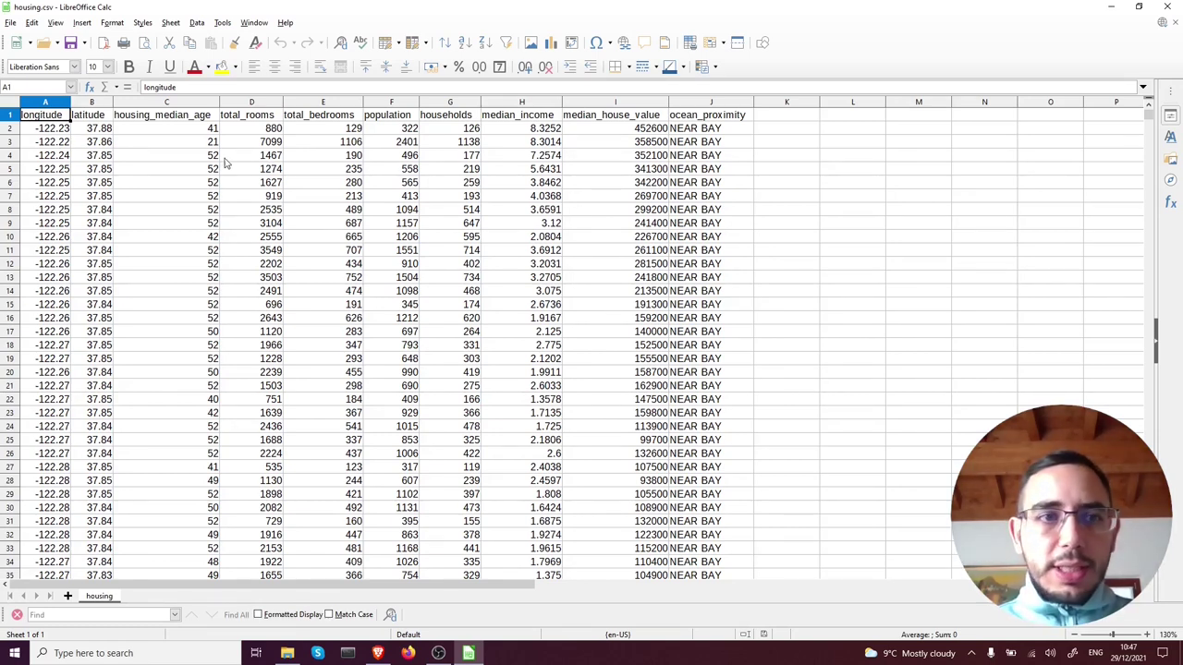
# Examine the first data row and the median_house_value column in the housing.csv spreadsheet
pyautogui.click(11, 129)
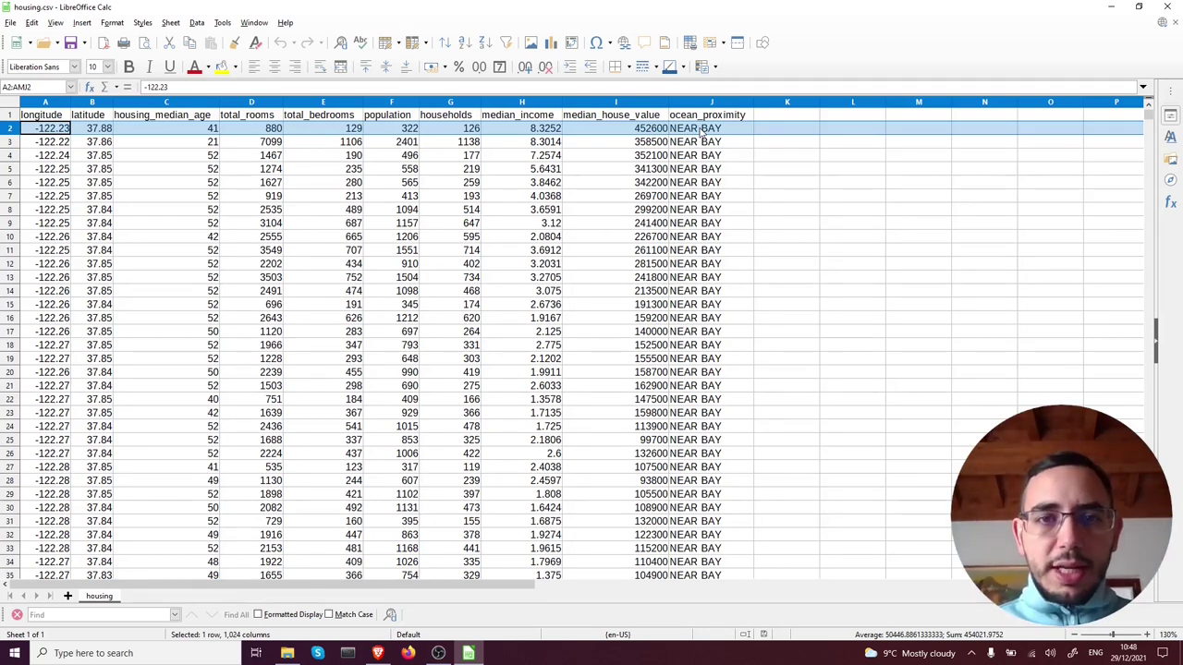
pyautogui.click(627, 103)
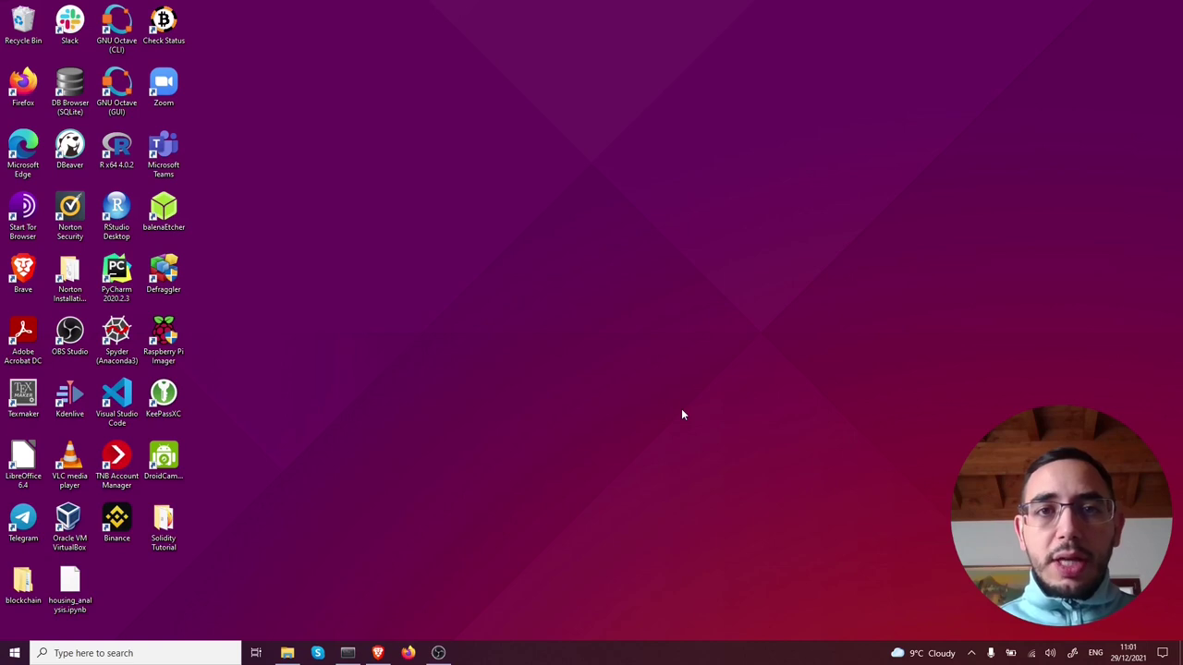
# Create a new folder named housing_analysis on the desktop
pyautogui.rightClick(407, 339)
pyautogui.moveTo(342, 435)
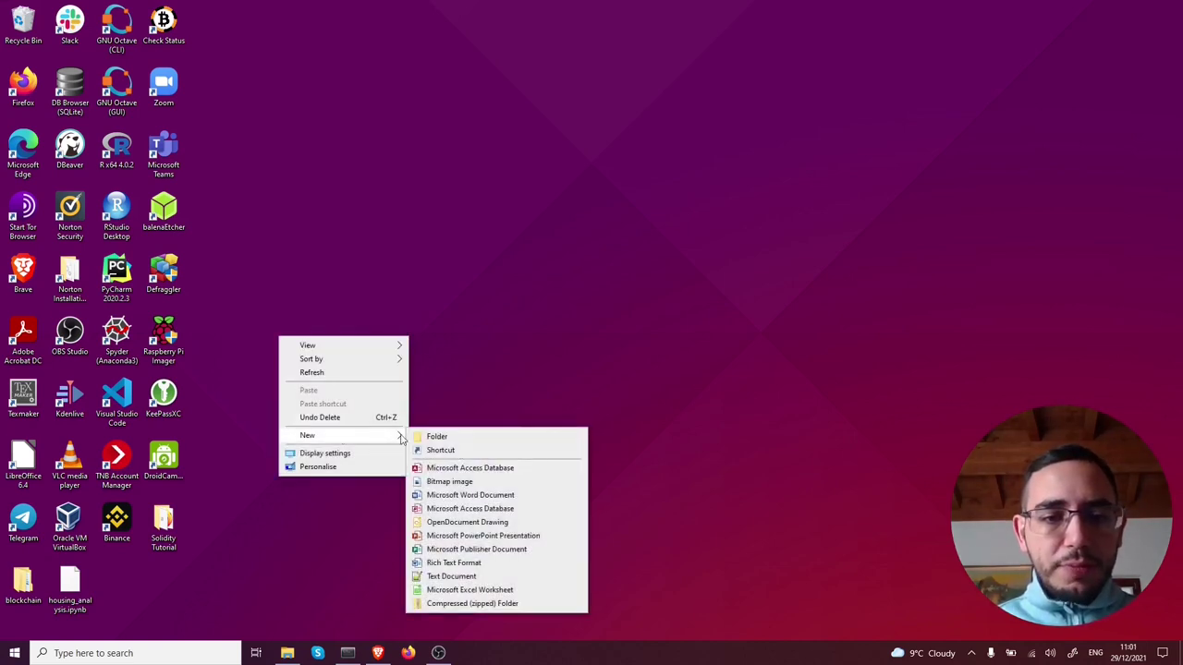
pyautogui.click(436, 436)
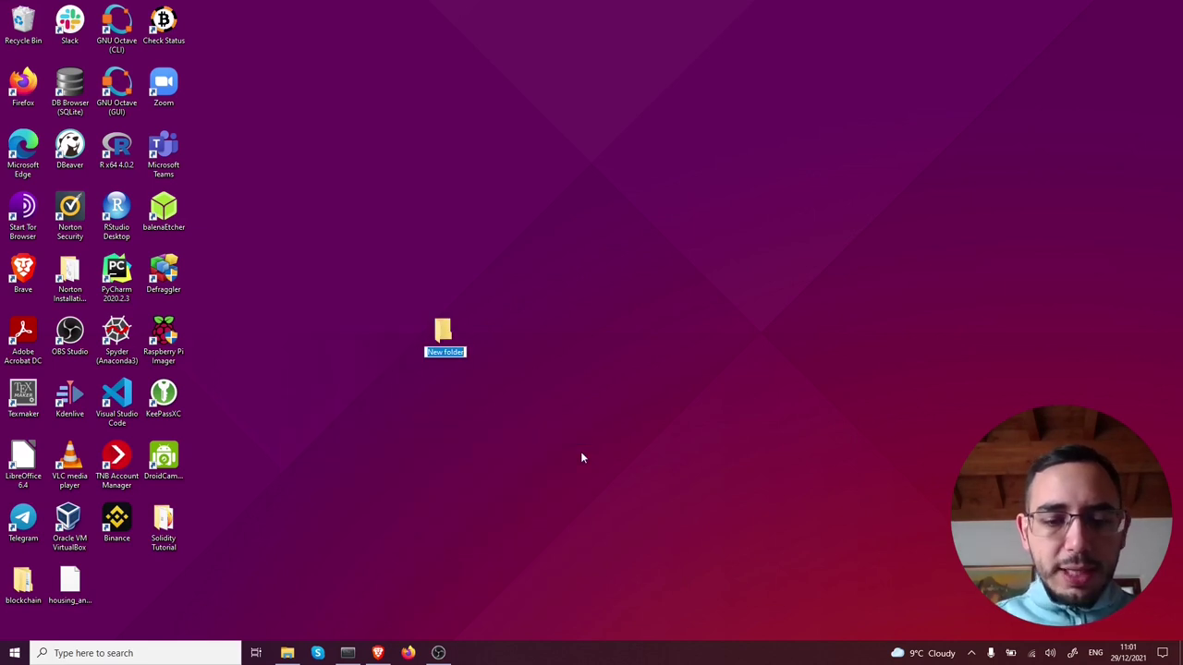
pyautogui.write('housin')
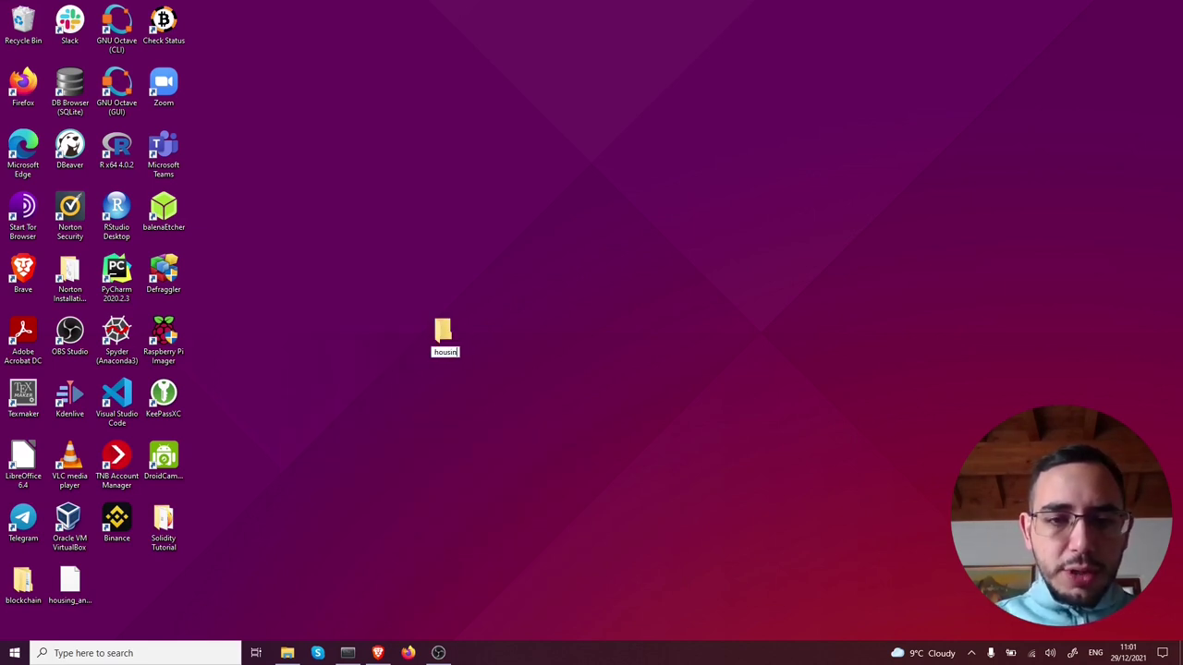
pyautogui.write('g_analysis')
pyautogui.press('Return')
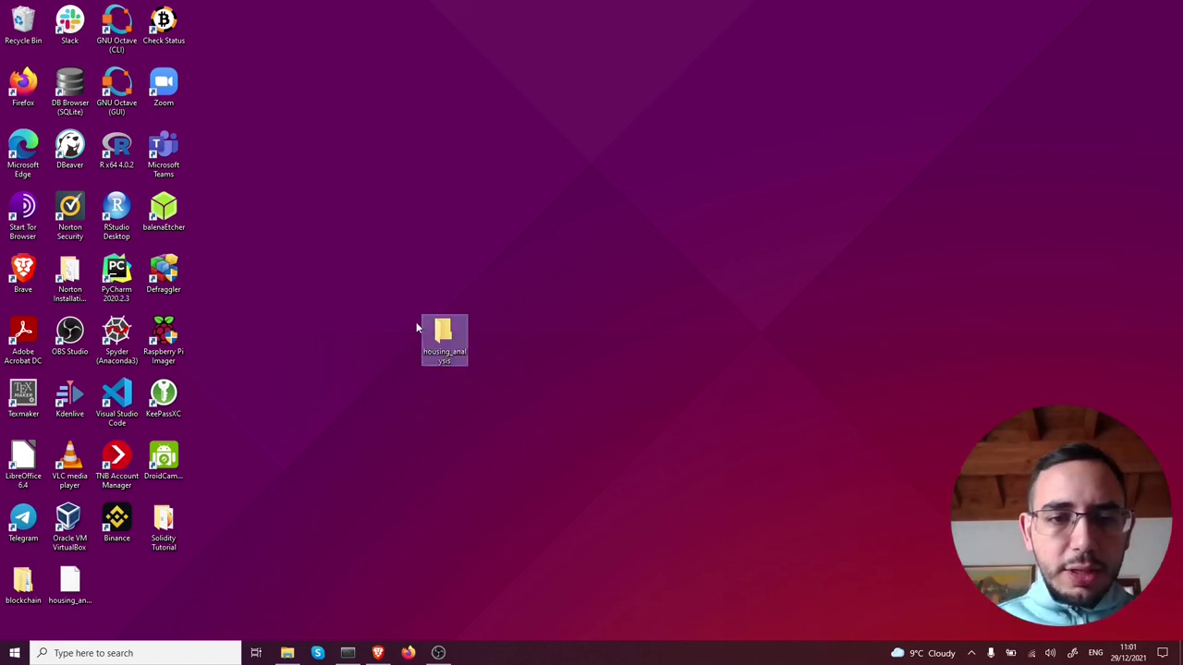
pyautogui.click(493, 323)
# Open the housing_analysis folder and create a subfolder named Data in it
pyautogui.doubleClick(443, 333)
pyautogui.rightClick(635, 269)
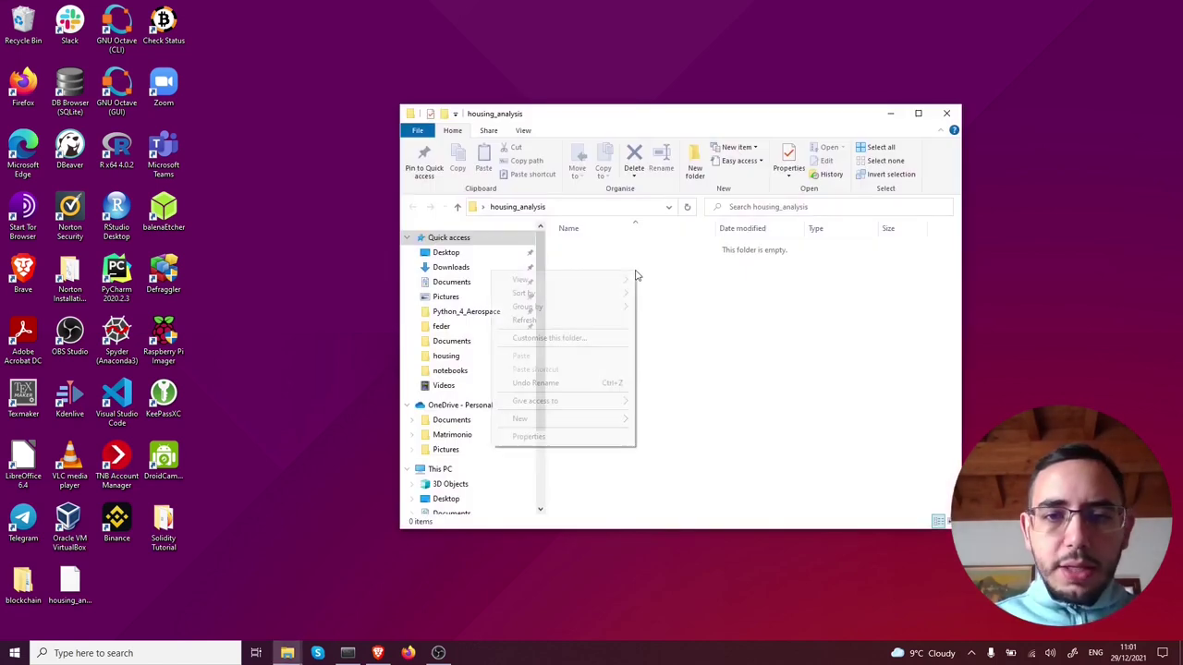
pyautogui.moveTo(568, 421)
pyautogui.click(660, 420)
pyautogui.write('Data')
pyautogui.press('Return')
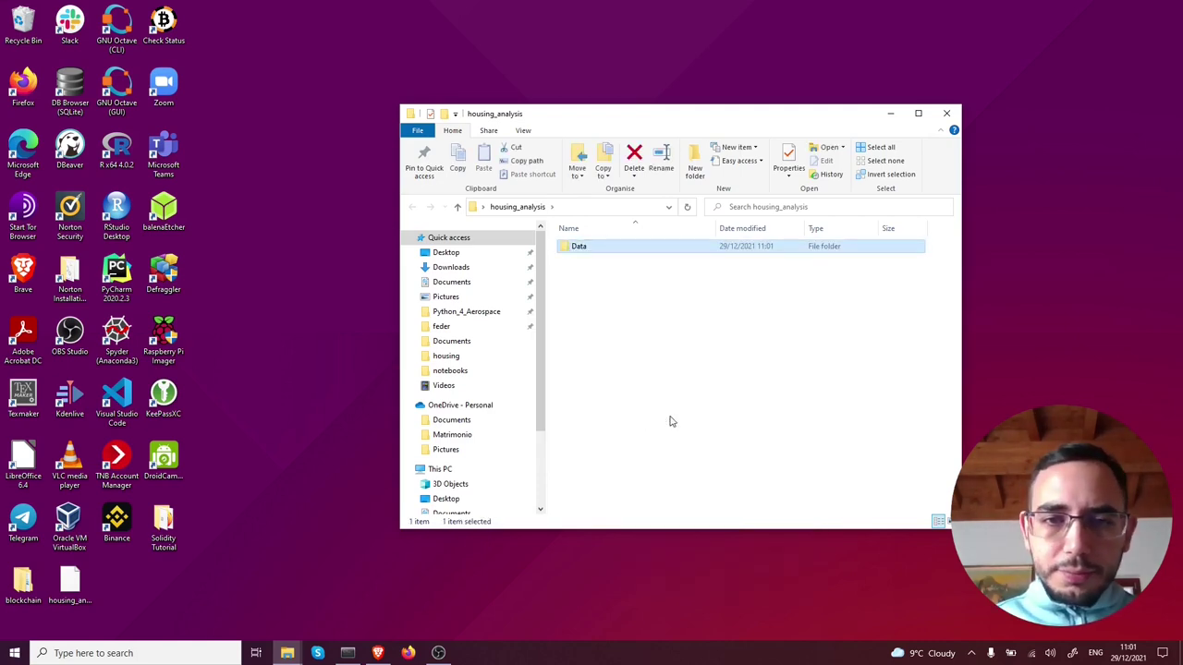
# Create a second subfolder named Scripts in the housing_analysis folder
pyautogui.rightClick(597, 302)
pyautogui.moveTo(573, 447)
pyautogui.click(623, 447)
pyautogui.write('Scripts')
pyautogui.press('Return')
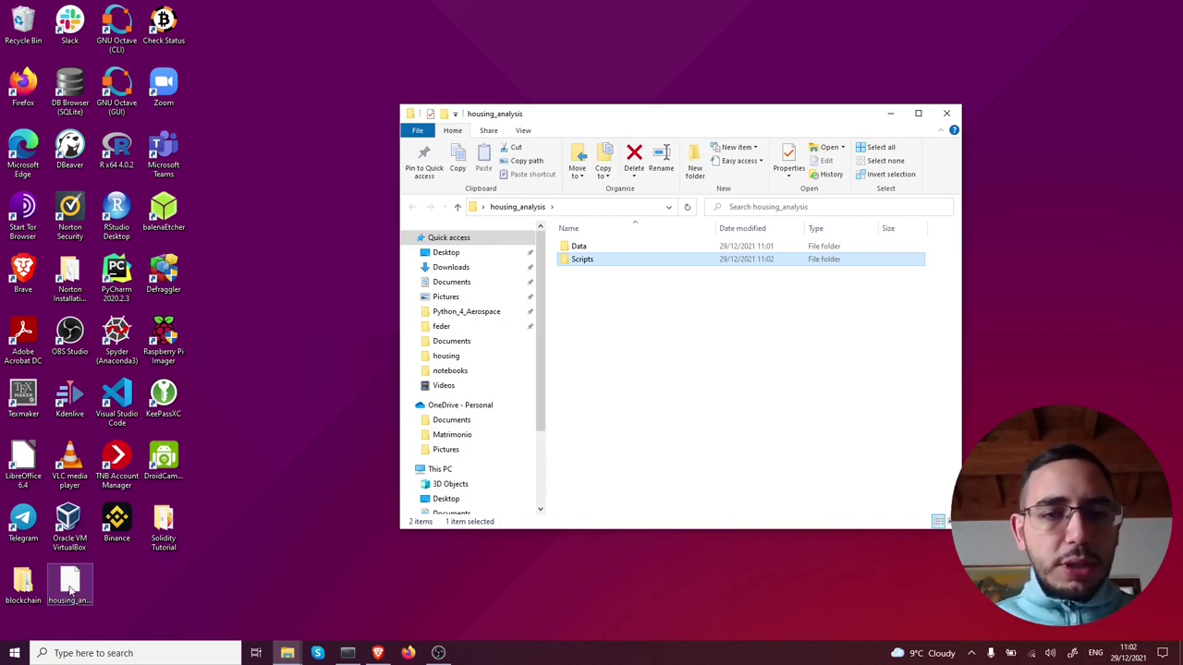
# Move the housing_analysis.ipynb notebook from the desktop into Scripts, check it there, and return to the housing_analysis folder
pyautogui.moveTo(69, 590); pyautogui.dragTo(586, 262)
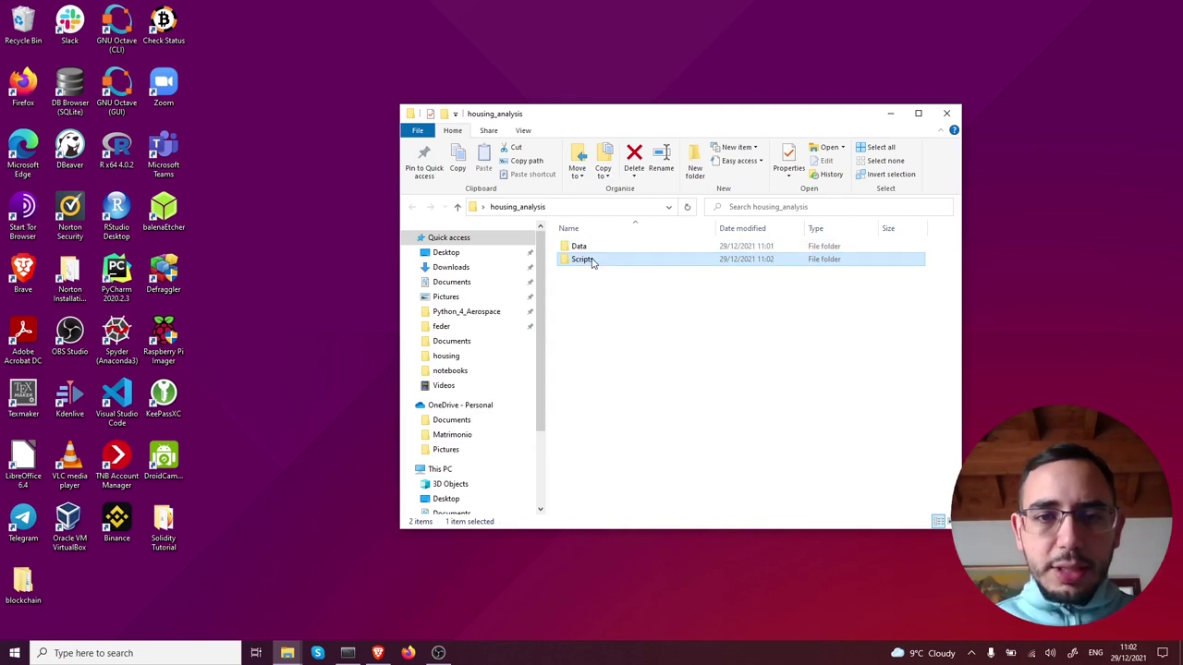
pyautogui.doubleClick(590, 260)
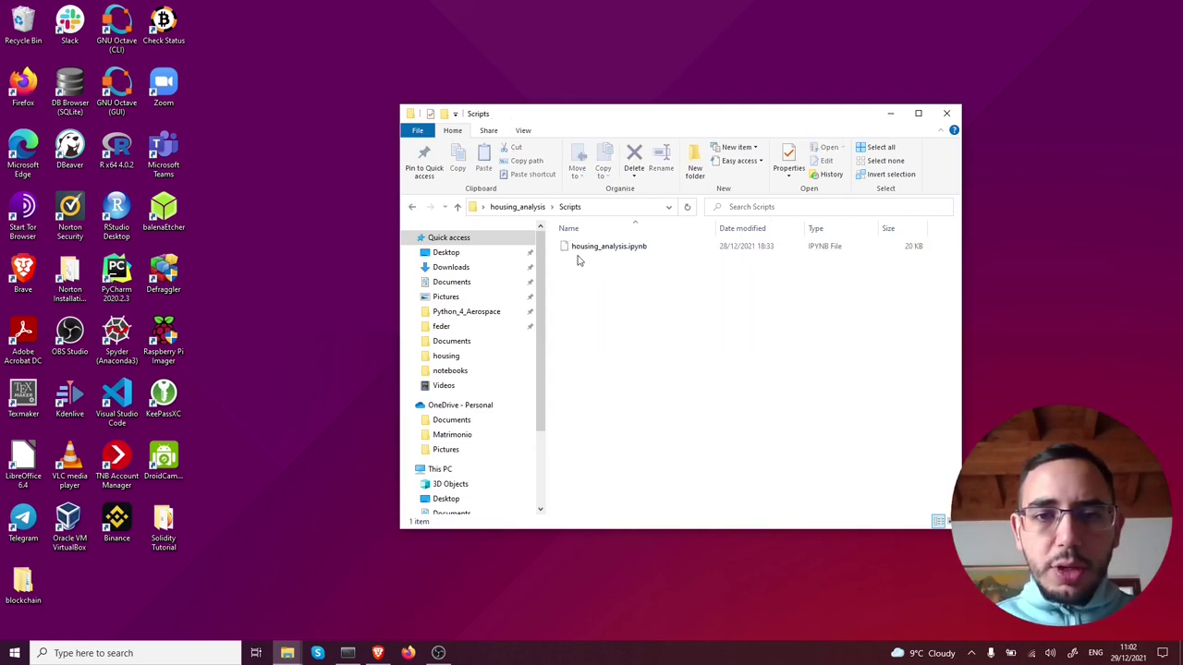
pyautogui.click(413, 207)
pyautogui.click(658, 422)
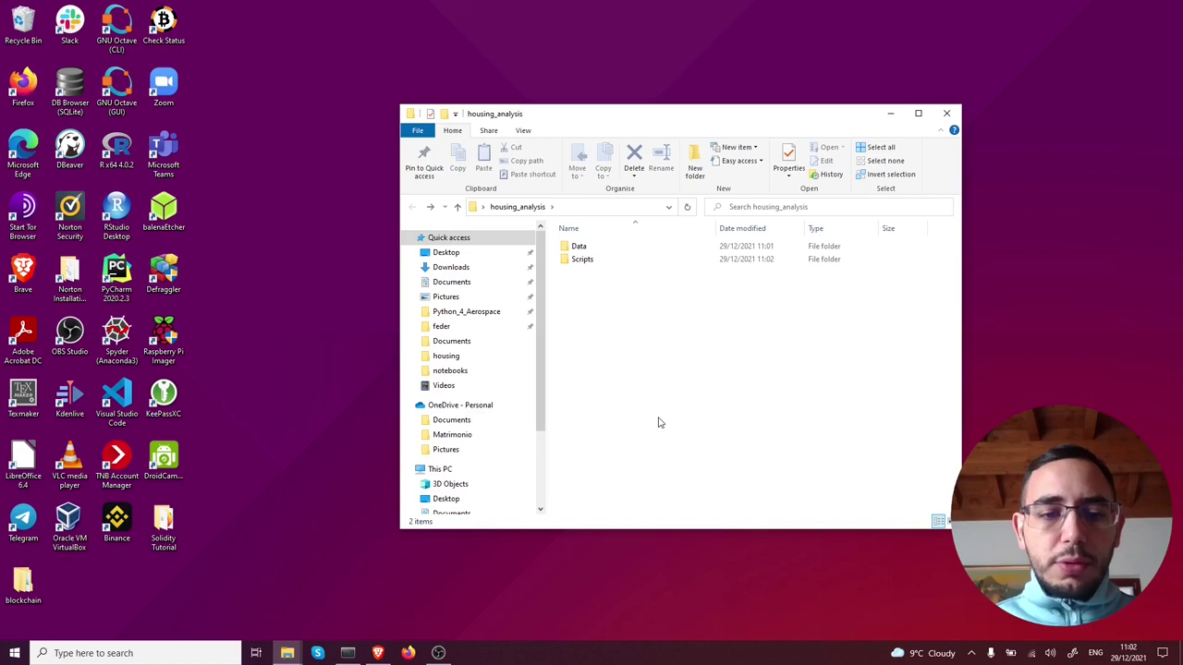
# Close the old Anaconda Prompt session and open a fresh one, placed below the folder window's address bar
pyautogui.moveTo(349, 654)
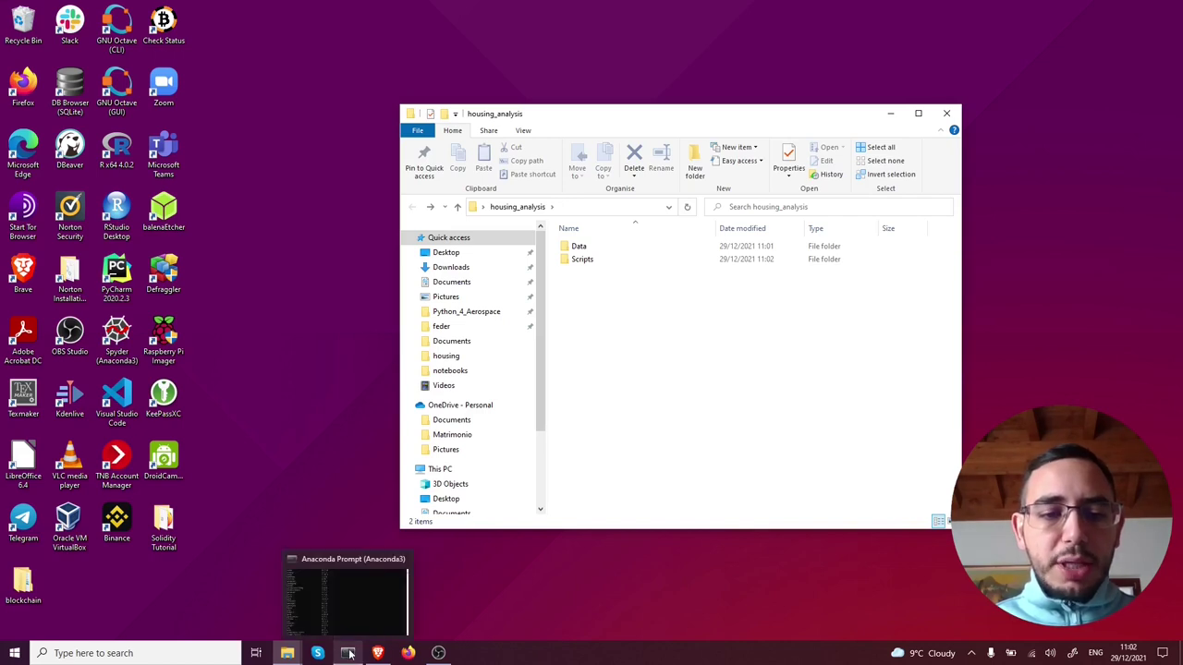
pyautogui.click(404, 559)
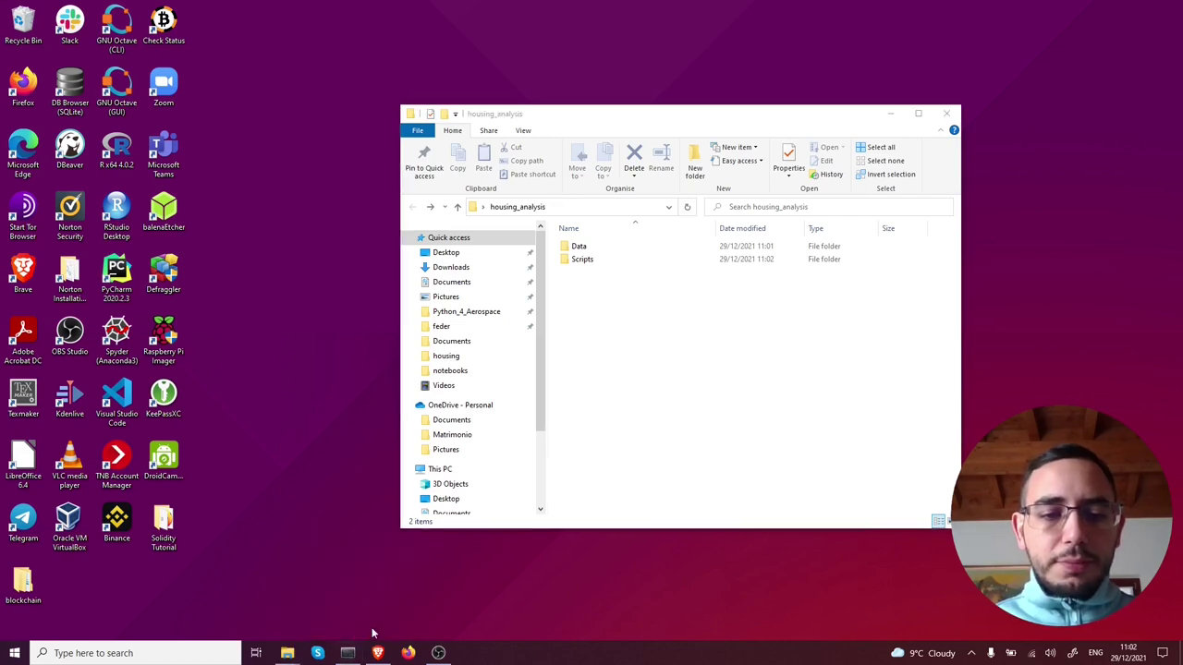
pyautogui.click(347, 653)
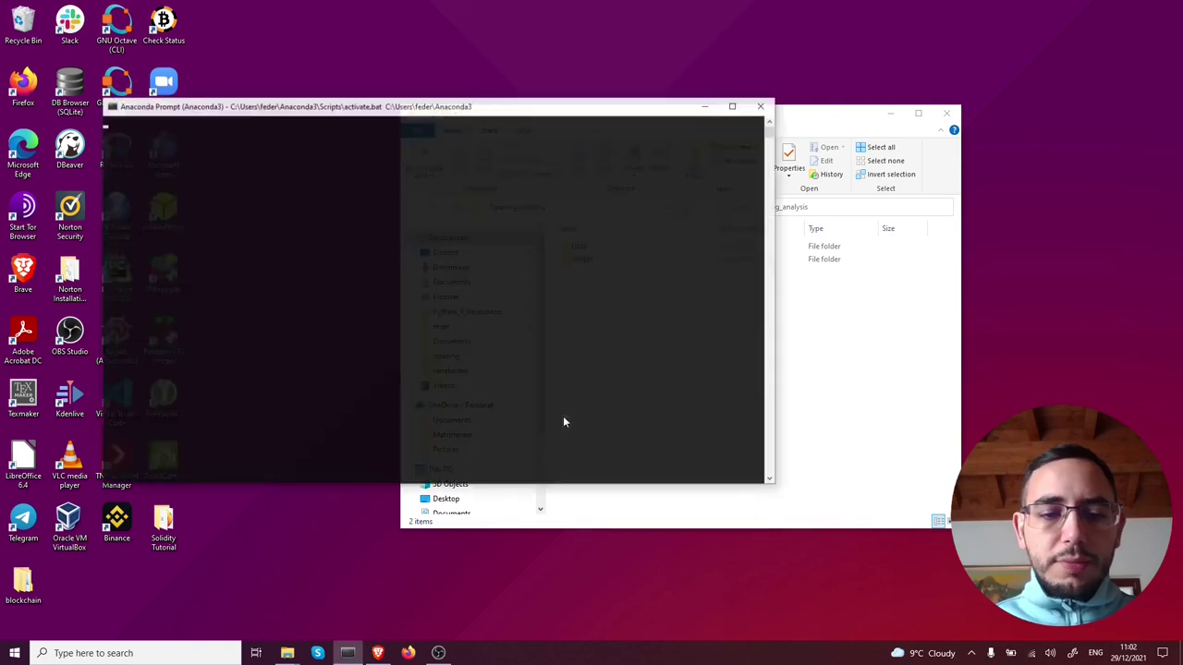
pyautogui.moveTo(451, 105); pyautogui.dragTo(776, 231)
pyautogui.click(743, 312)
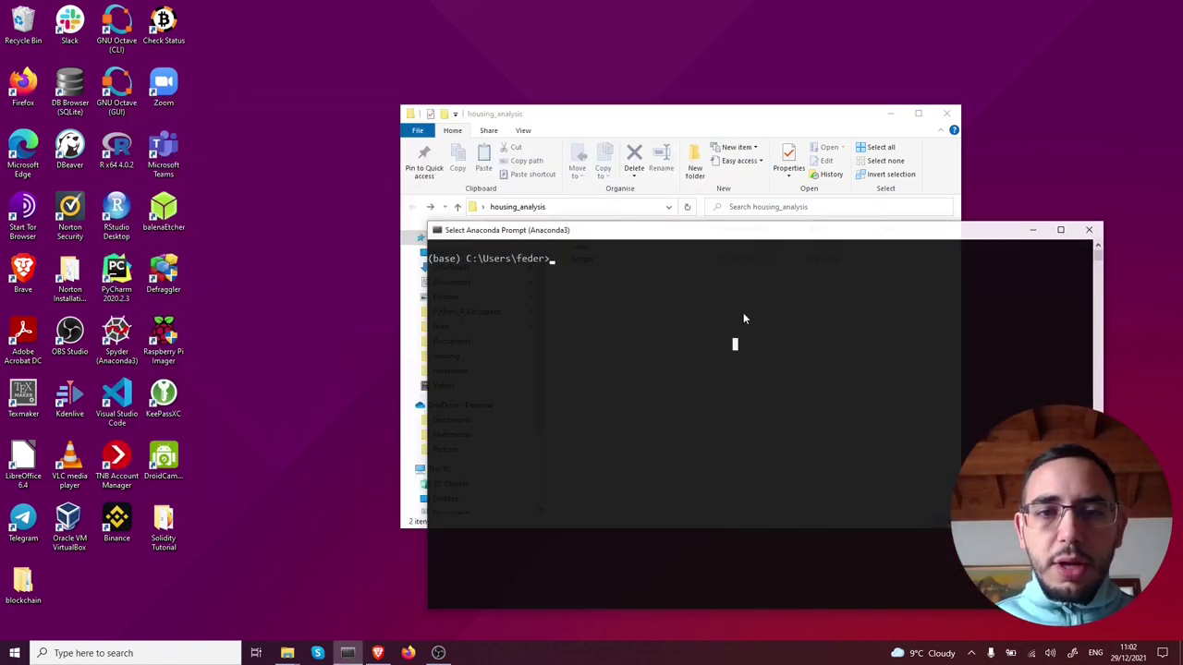
# Change the prompt's working directory to Desktop\housing_analysis and clear the console with cls
pyautogui.write('cd Desktop')
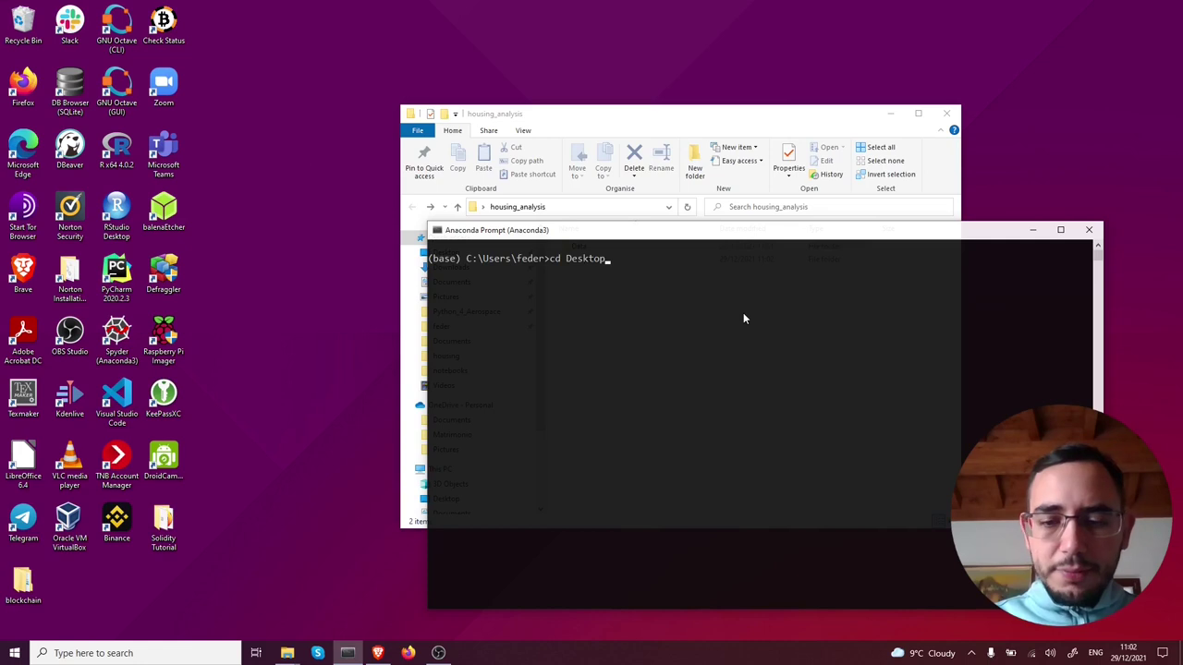
pyautogui.write('\\housing_analysis')
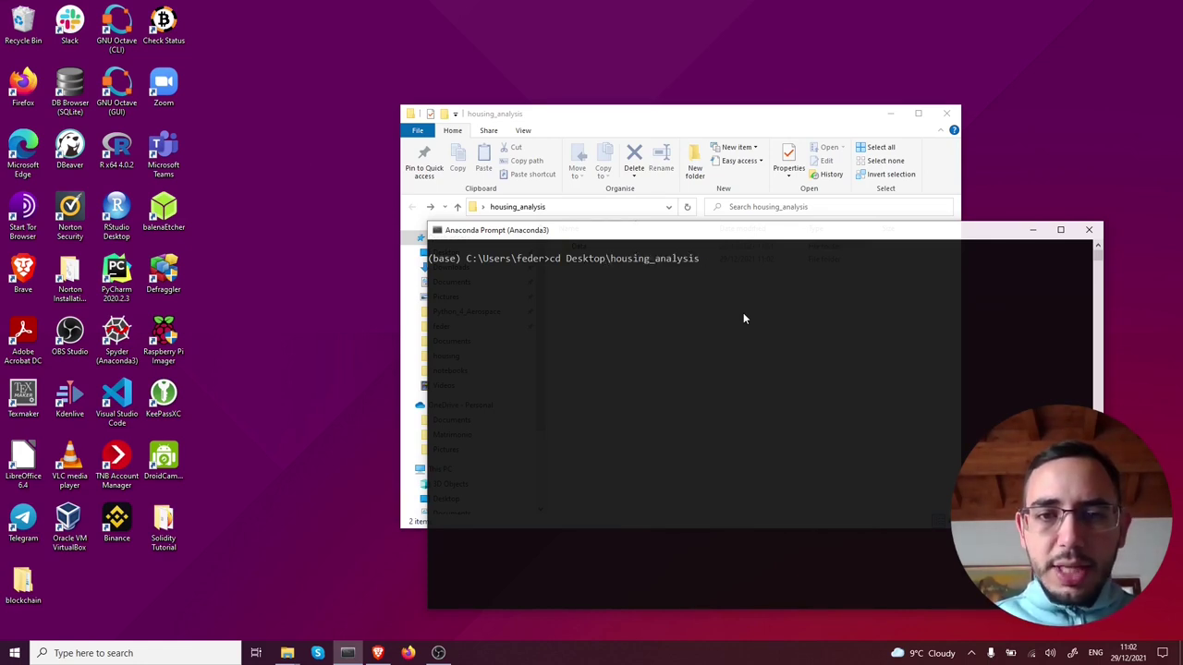
pyautogui.press('Return')
pyautogui.write('cls')
pyautogui.press('Return')
# Create a virtual environment with python -m venv .venv and move the prompt down to uncover the project folder's contents
pyautogui.write('pyt')
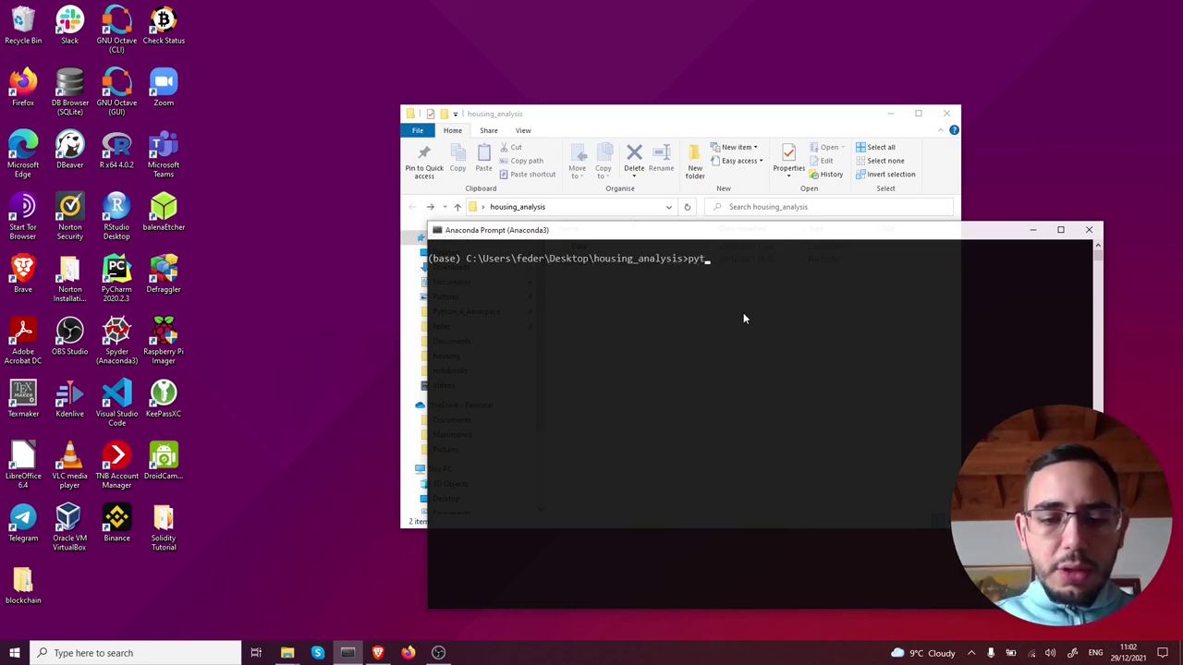
pyautogui.write('hon -m venv .')
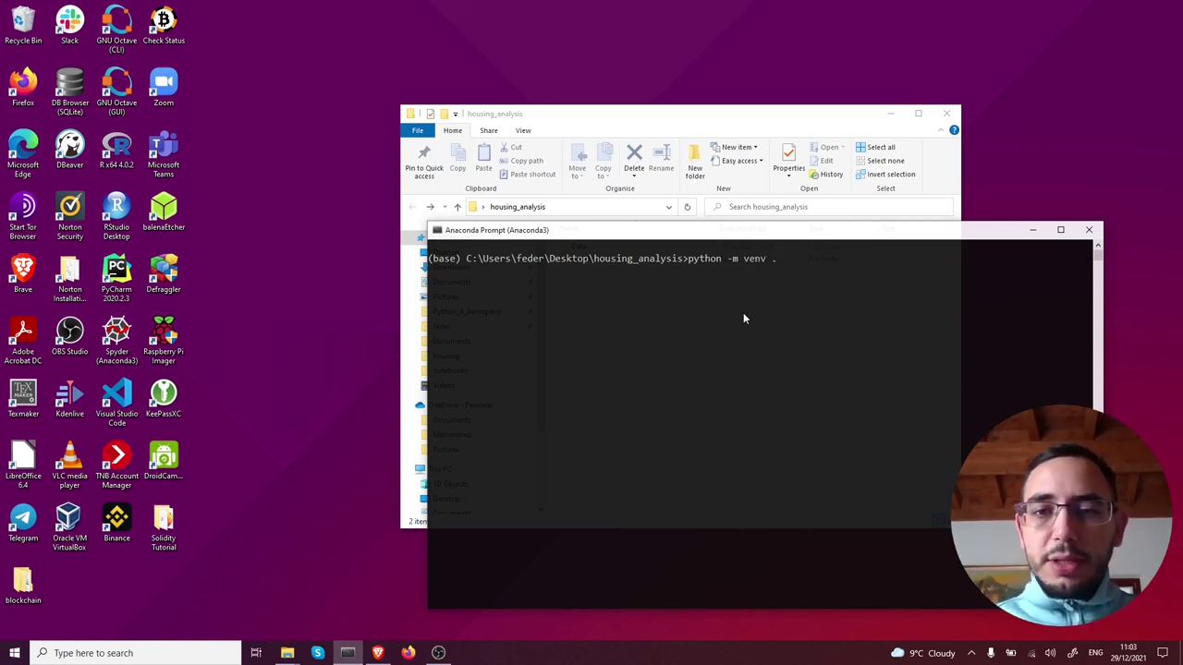
pyautogui.write('venv')
pyautogui.press('Return')
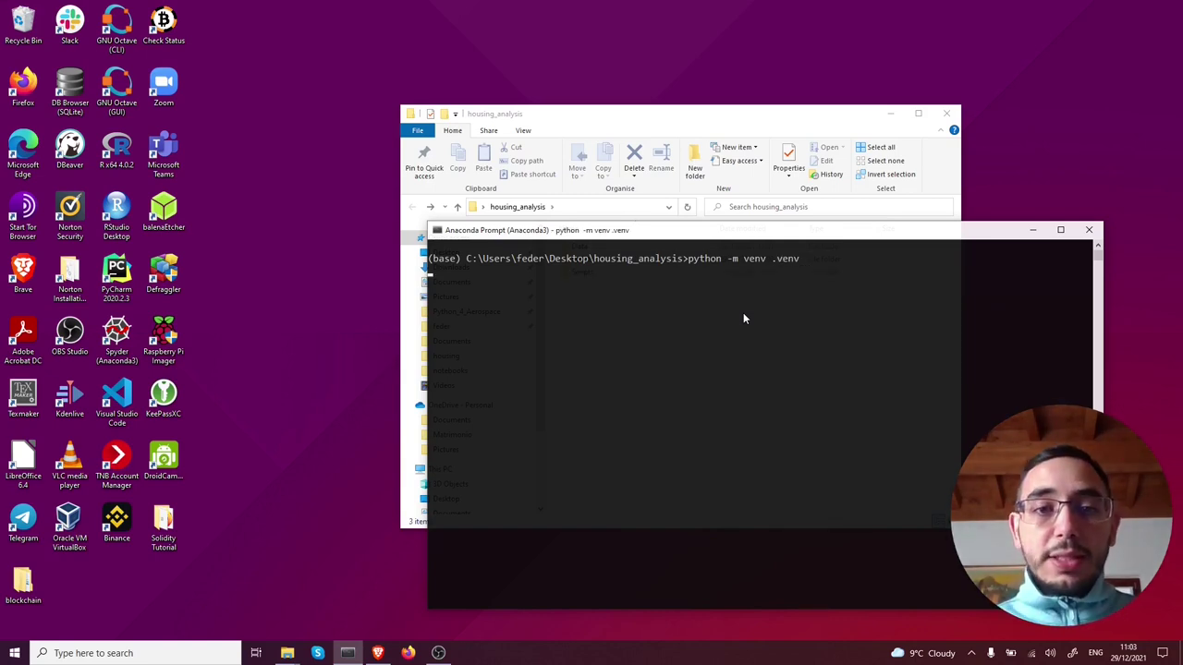
pyautogui.click(718, 344)
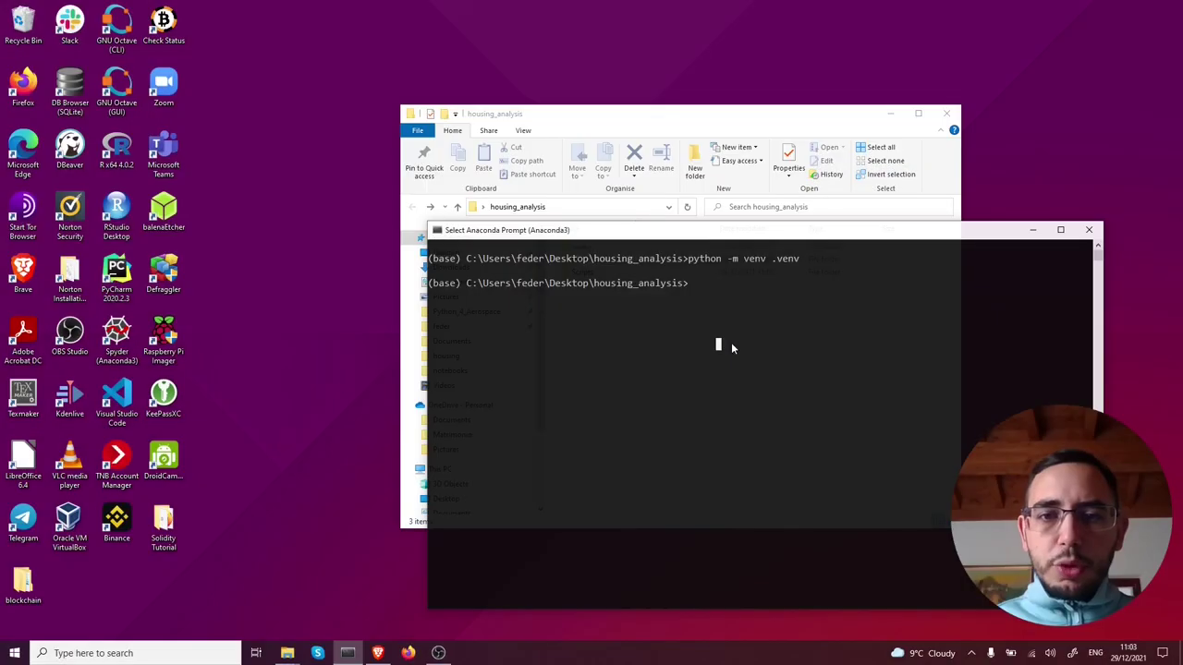
pyautogui.moveTo(893, 248); pyautogui.dragTo(881, 292)
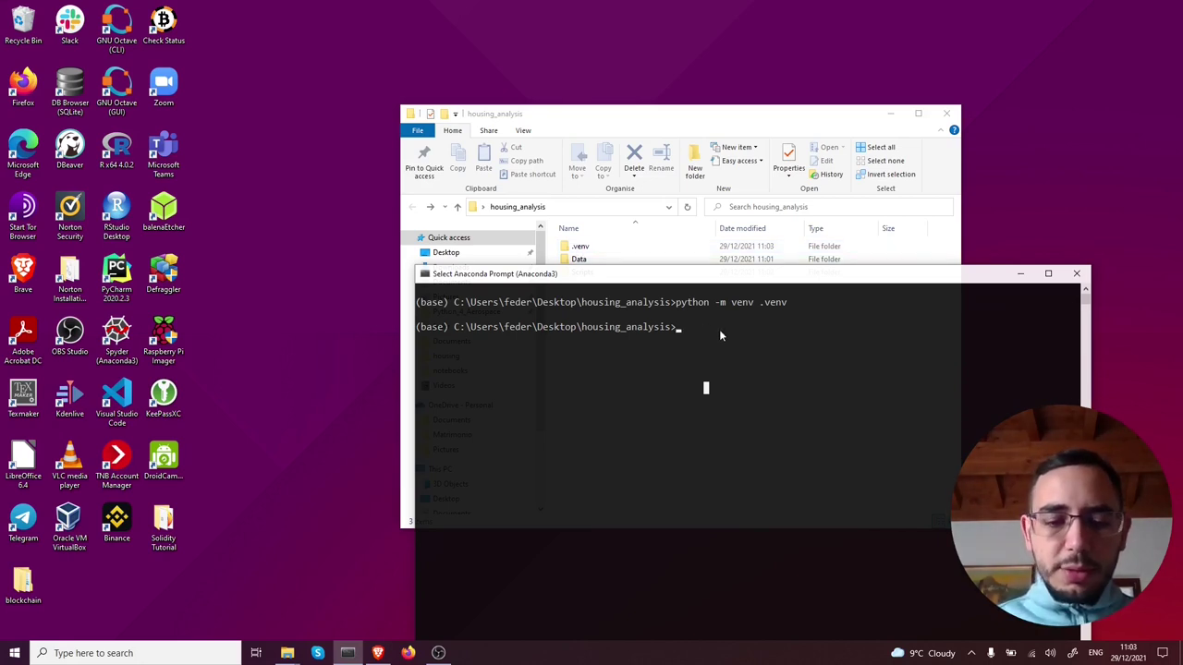
# Activate the virtual environment by running .venv\Scripts\activate
pyautogui.write('.venv\\')
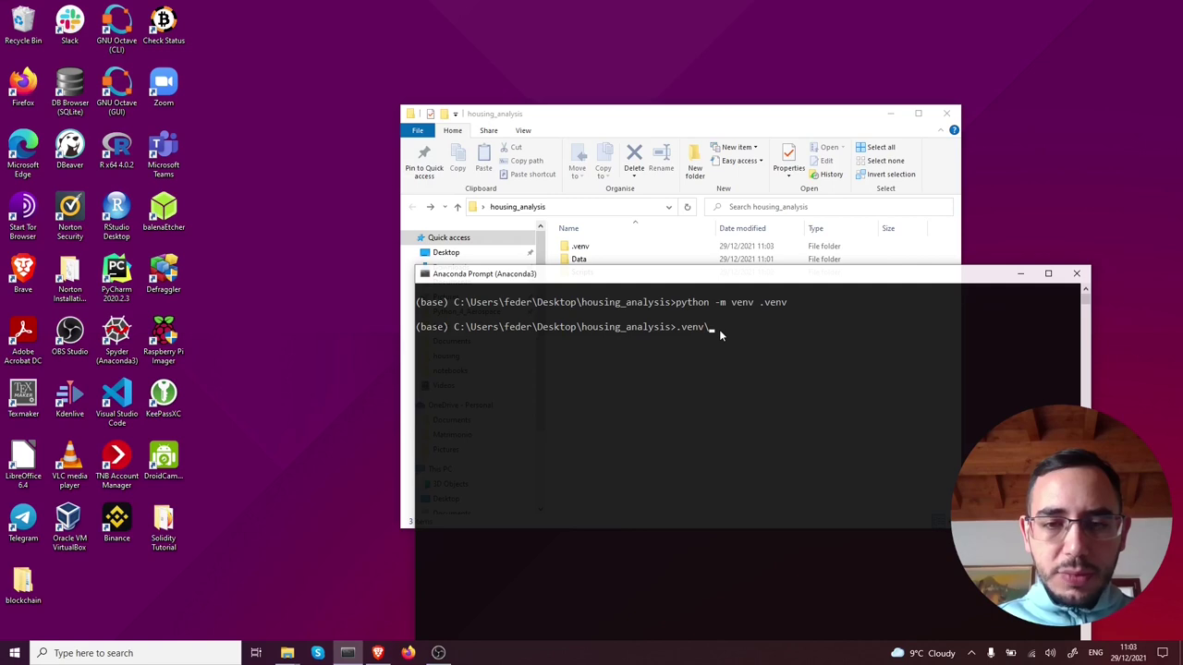
pyautogui.write('Scripts\\activate')
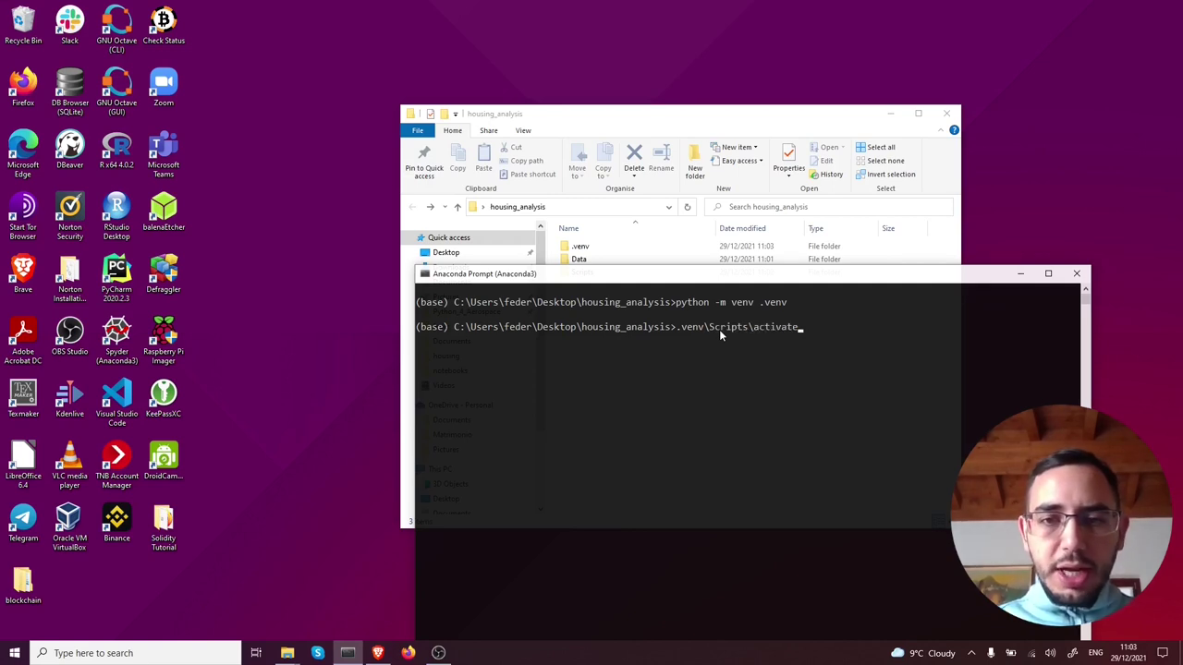
pyautogui.press('Return')
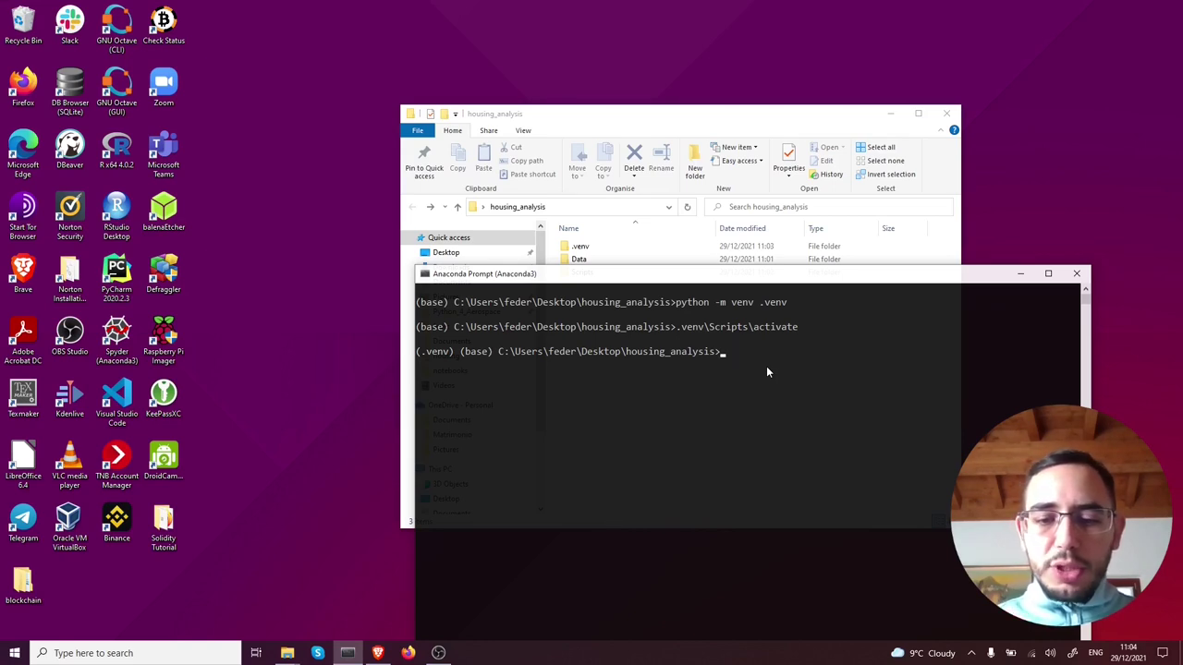
# Install pandas version 1.2.5 into the active virtual environment with pip install pandas==1.2.5
pyautogui.write('pip')
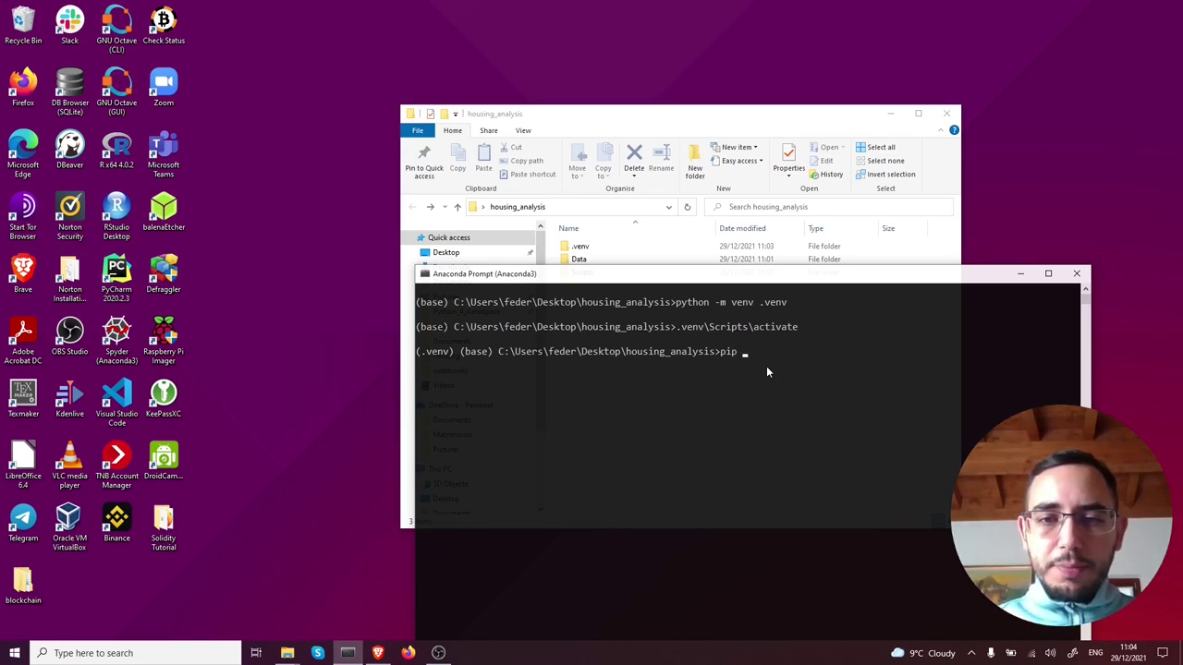
pyautogui.write(' install pandas==')
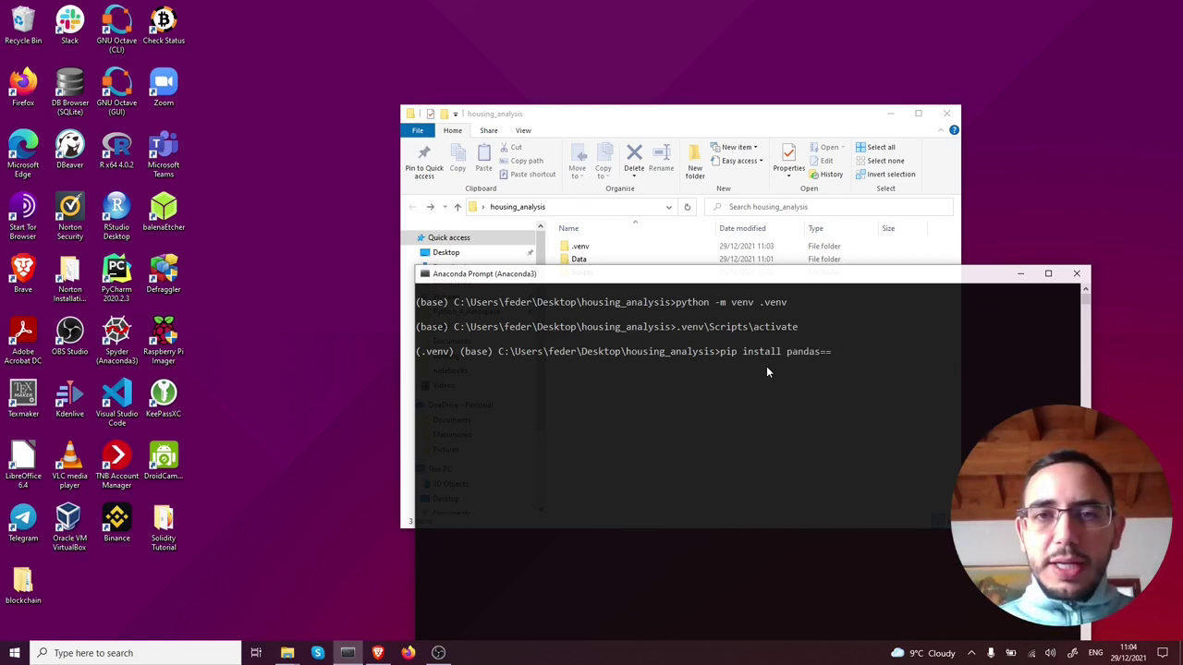
pyautogui.write('1')
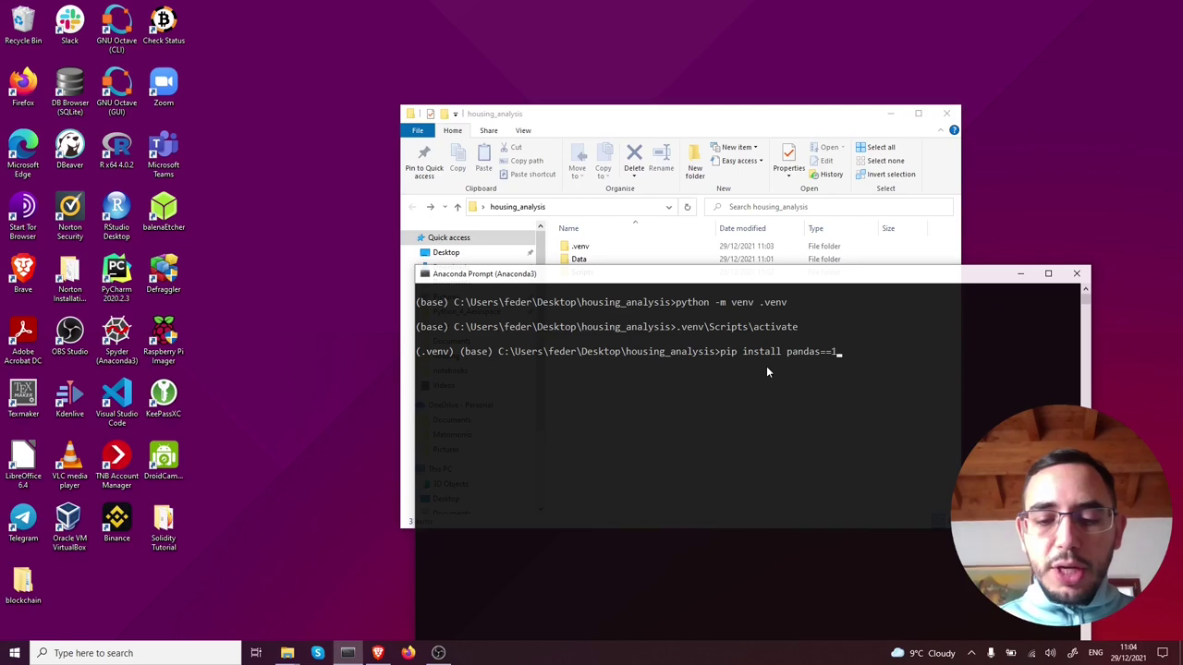
pyautogui.write('.')
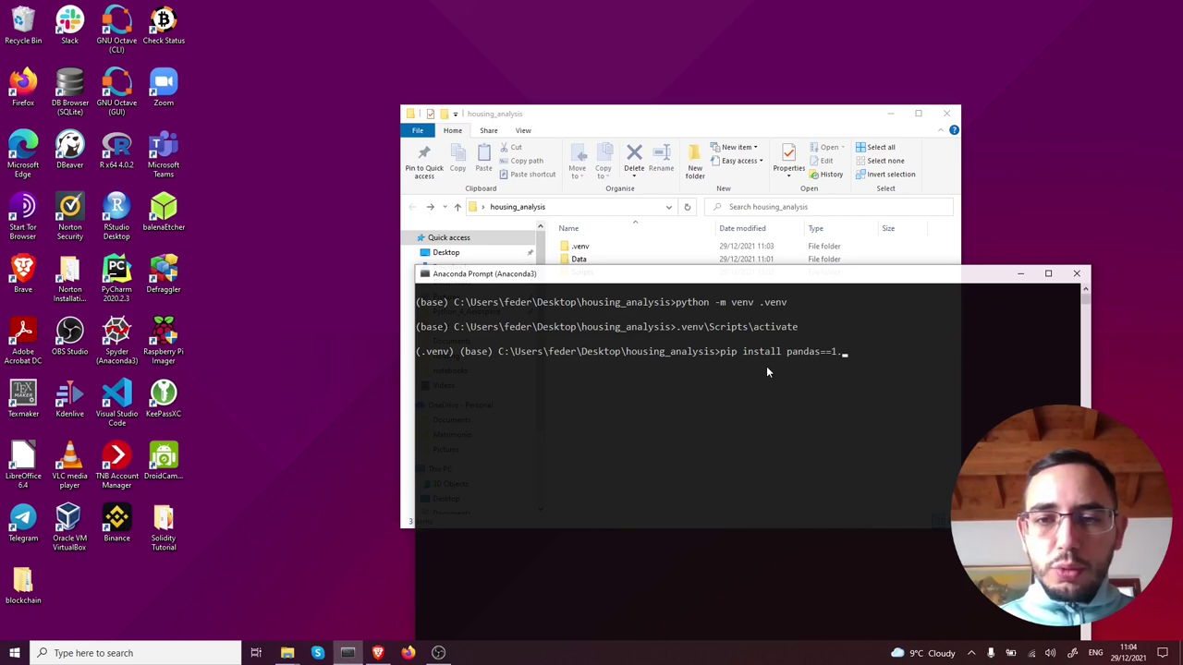
pyautogui.write('2.5')
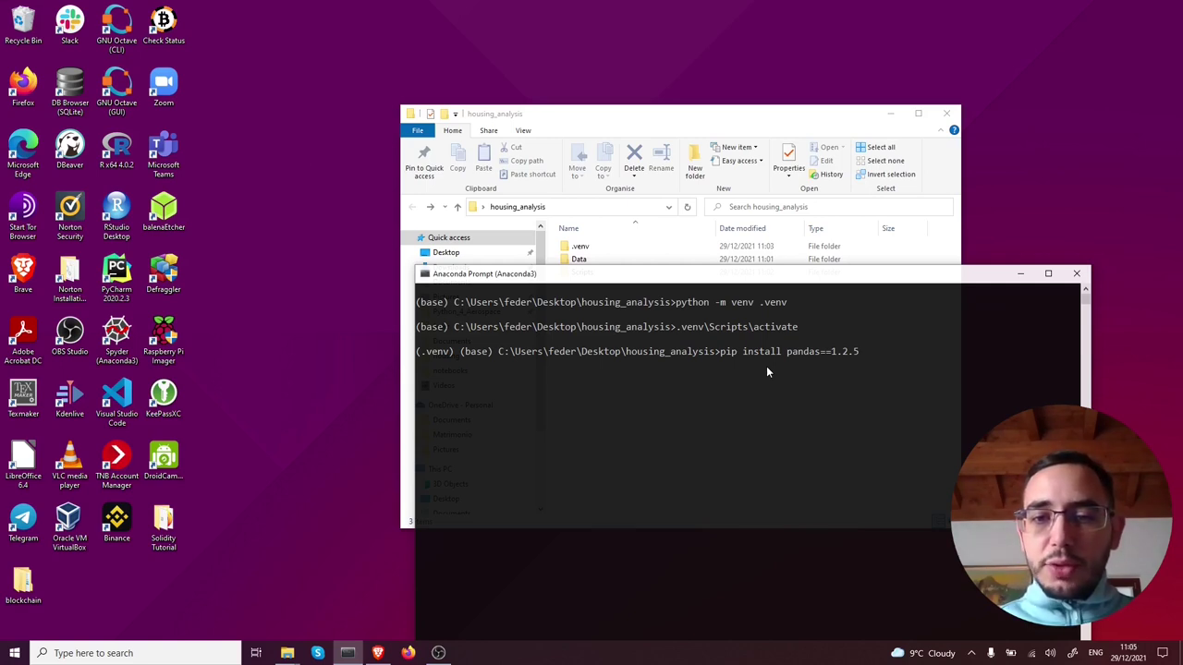
pyautogui.press('Return')
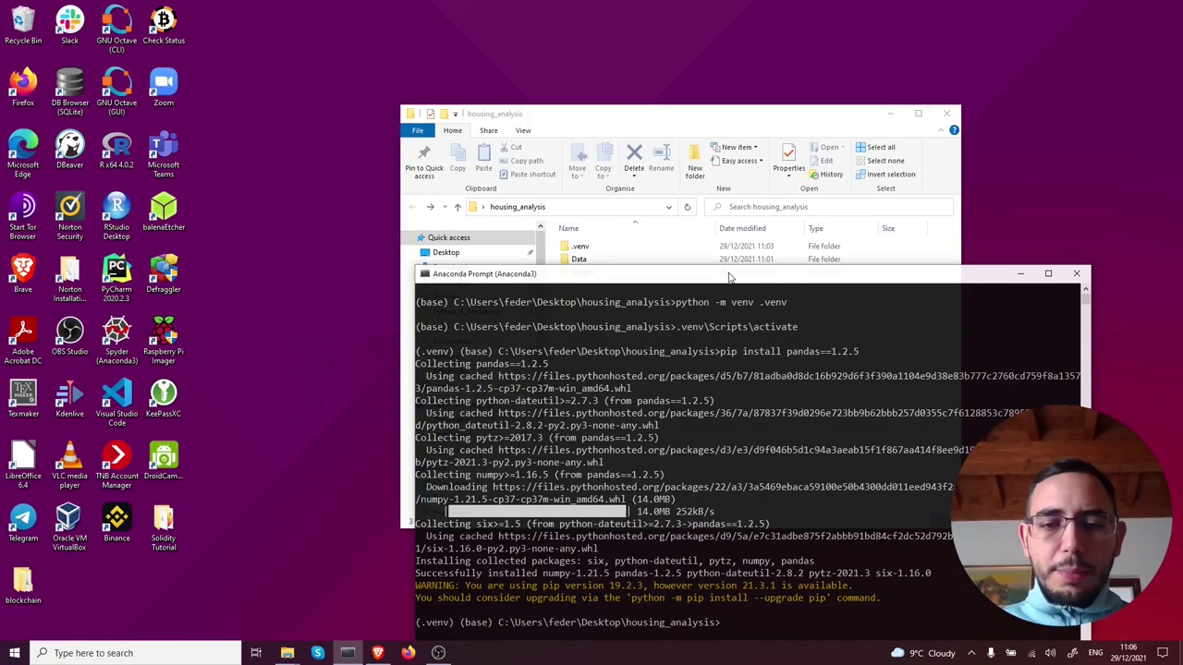
# Install numpy into the active virtual environment with pip install numpy
pyautogui.moveTo(729, 276); pyautogui.dragTo(673, 119)
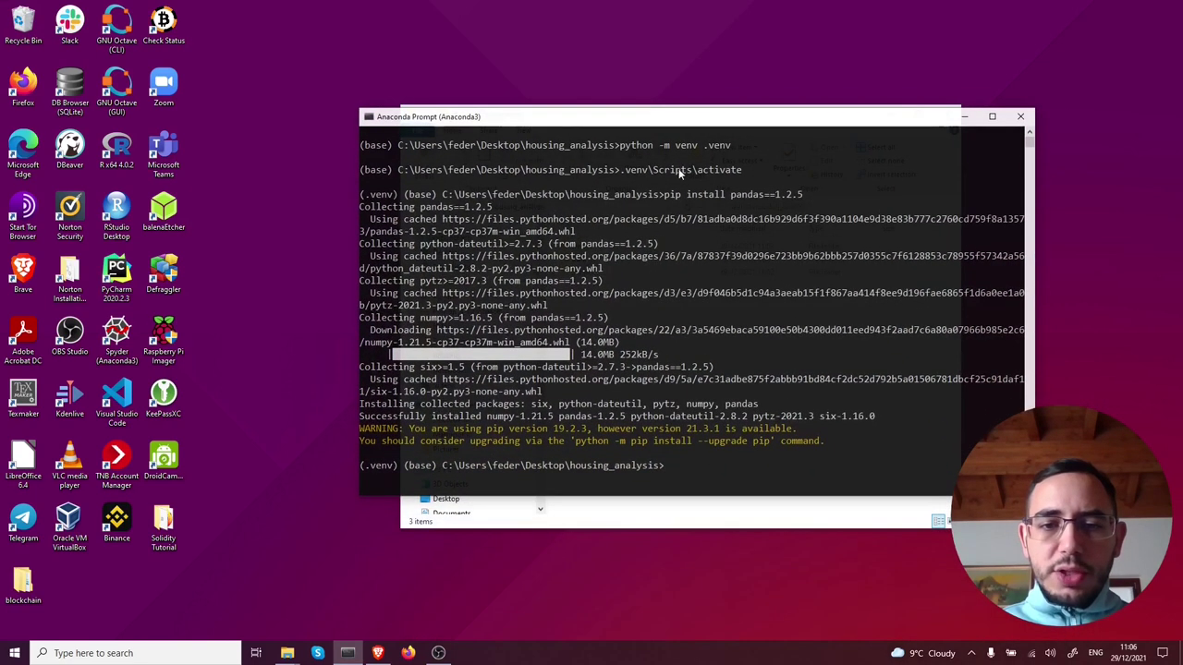
pyautogui.press('Up')
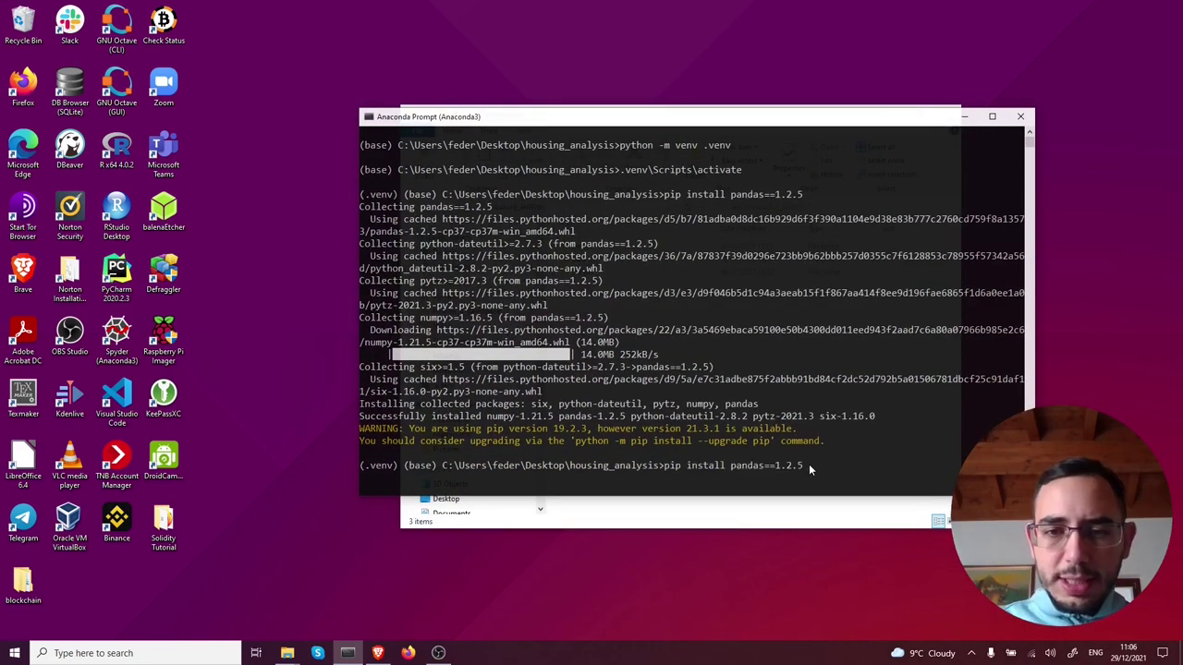
pyautogui.press('BackSpace')
pyautogui.press('BackSpace')
pyautogui.press('BackSpace')
pyautogui.press('BackSpace')
pyautogui.press('BackSpace')
pyautogui.press('BackSpace')
pyautogui.press('BackSpace')
pyautogui.press('BackSpace')
pyautogui.press('BackSpace')
pyautogui.press('BackSpace')
pyautogui.press('BackSpace')
pyautogui.press('BackSpace')
pyautogui.press('BackSpace')
pyautogui.write('numpy')
pyautogui.press('Return')
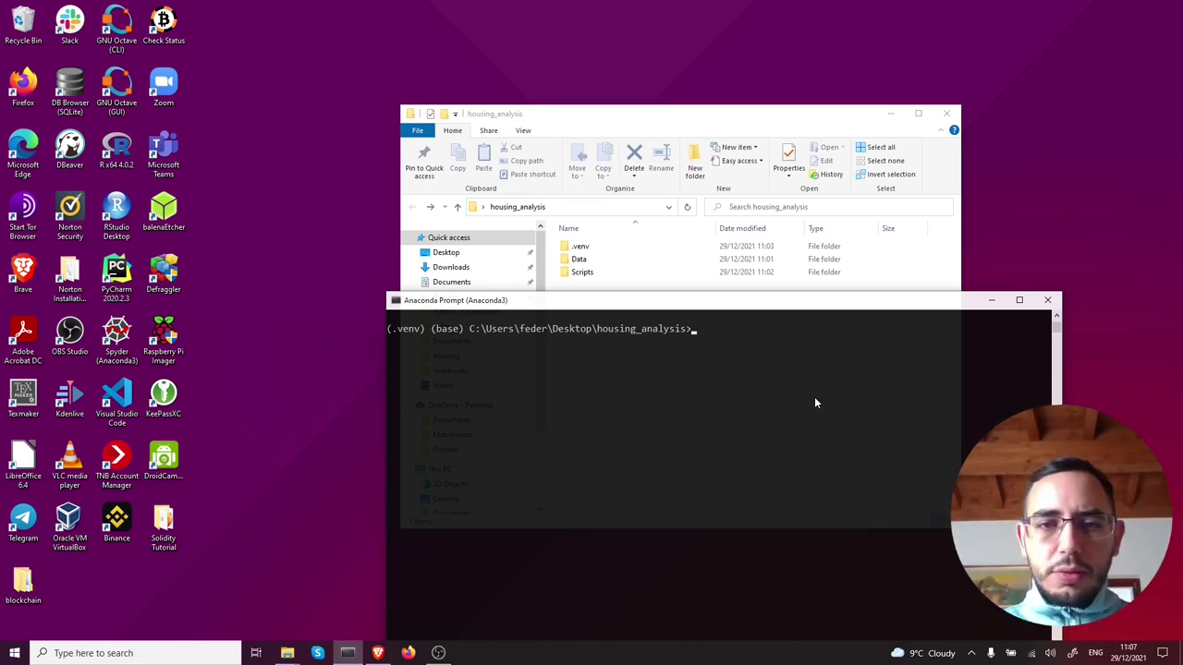
# Install Jupyter into the virtual environment with pip install jupyter and clear the console
pyautogui.write('pip install jupyter')
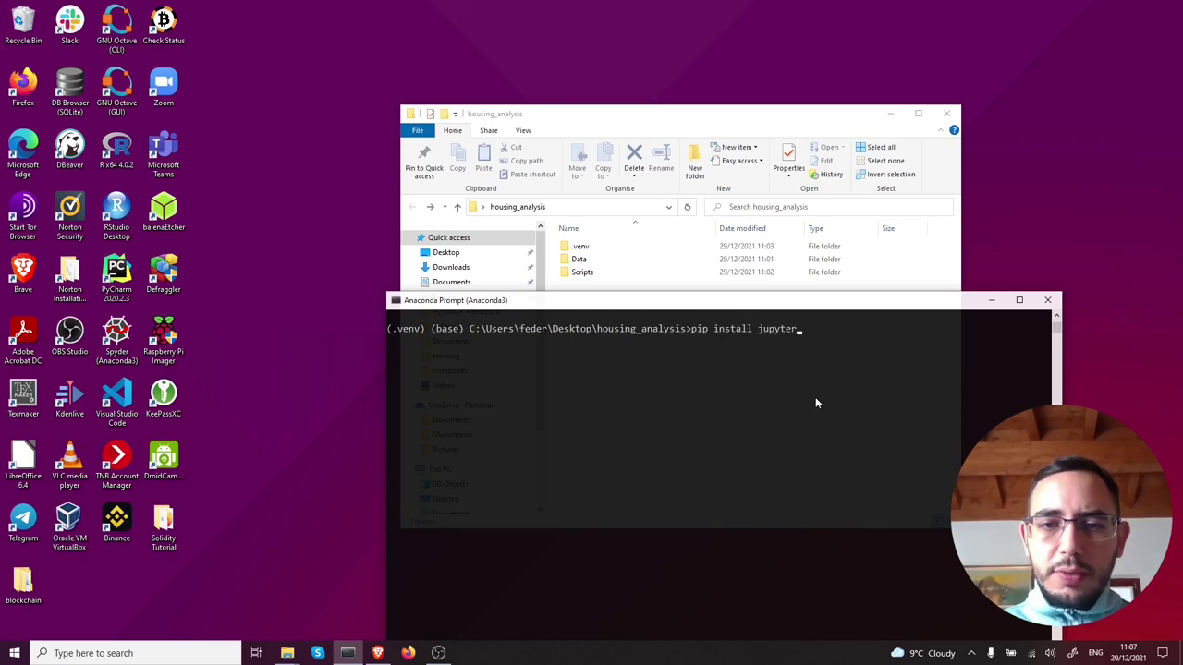
pyautogui.press('Return')
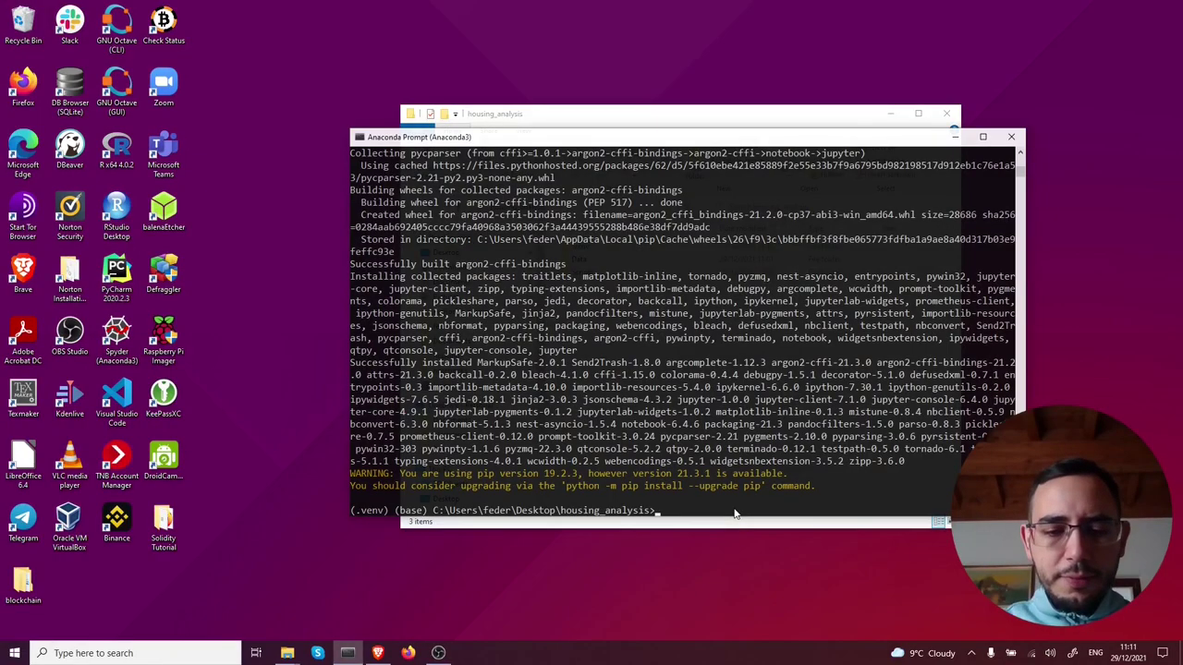
pyautogui.write('clear')
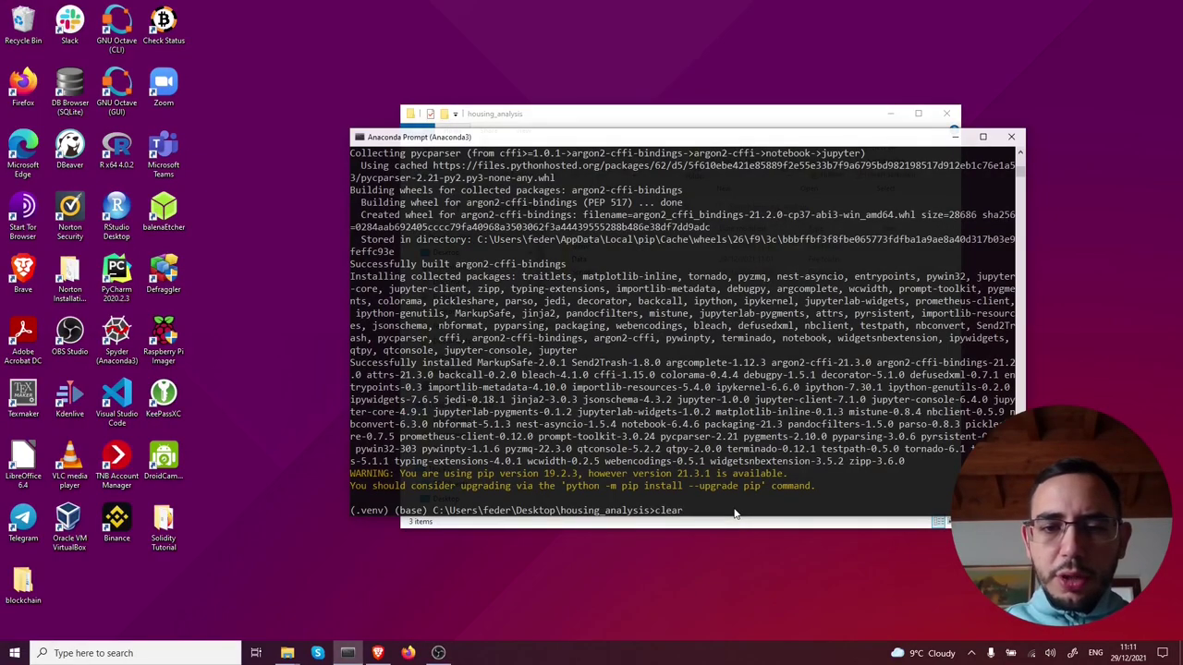
pyautogui.press('Return')
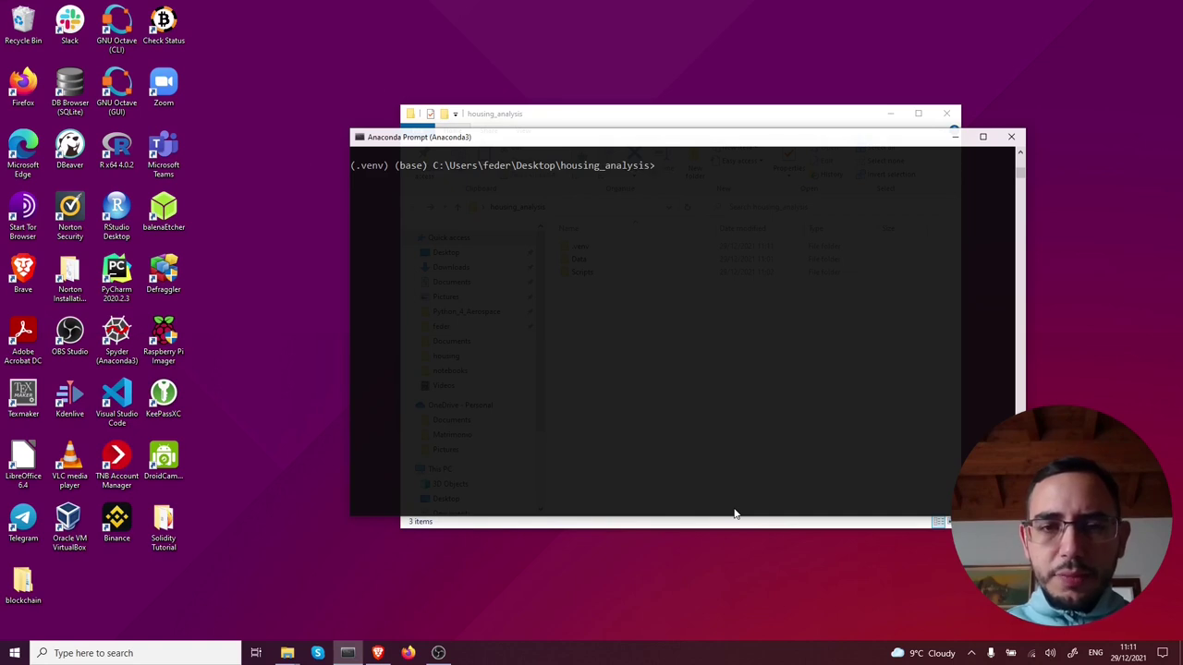
# Install the profiling package with pip install pandas-profiling and clear the console output
pyautogui.write('pip install pandas-profiling')
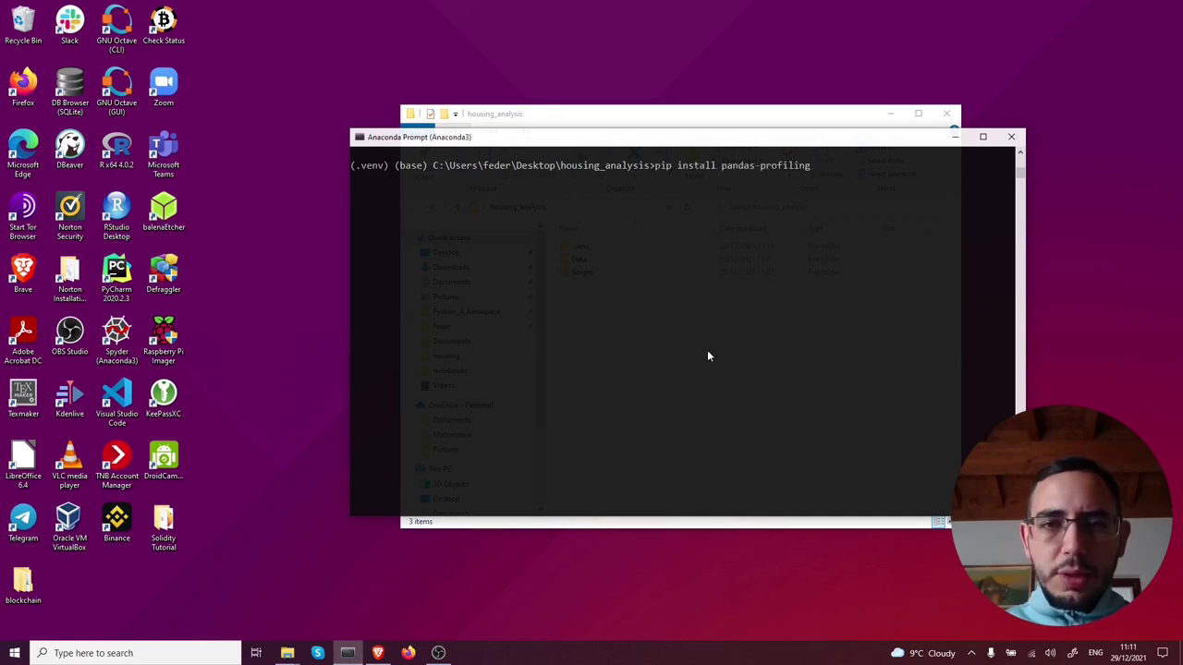
pyautogui.press('Return')
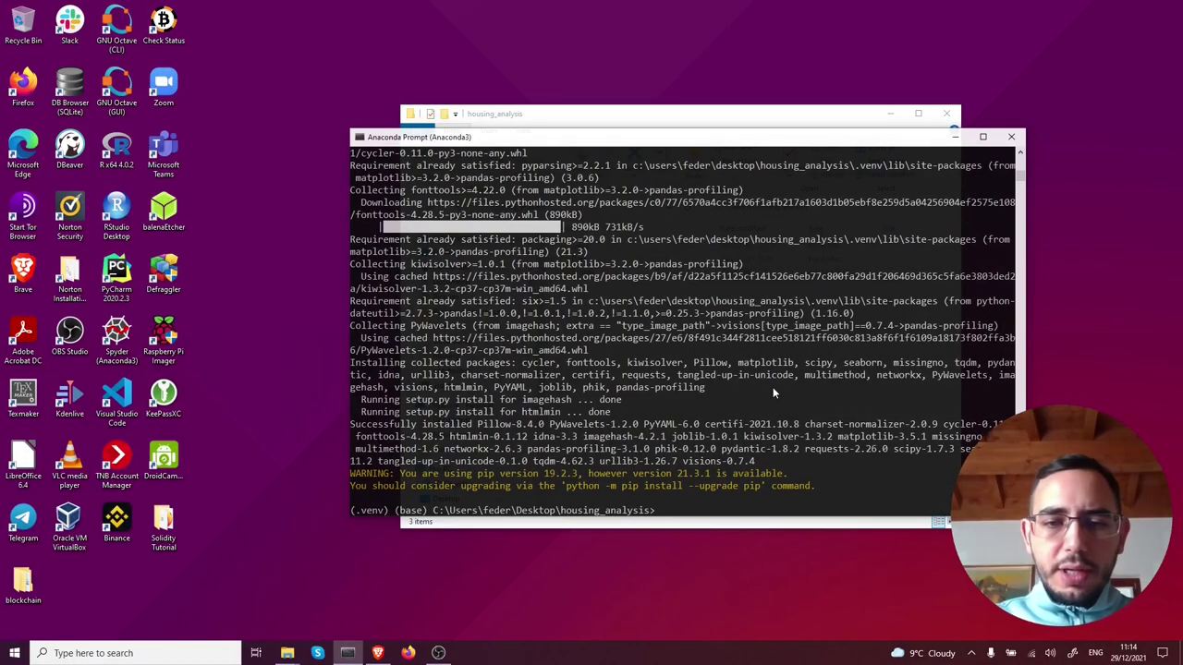
pyautogui.write('clear')
pyautogui.press('Return')
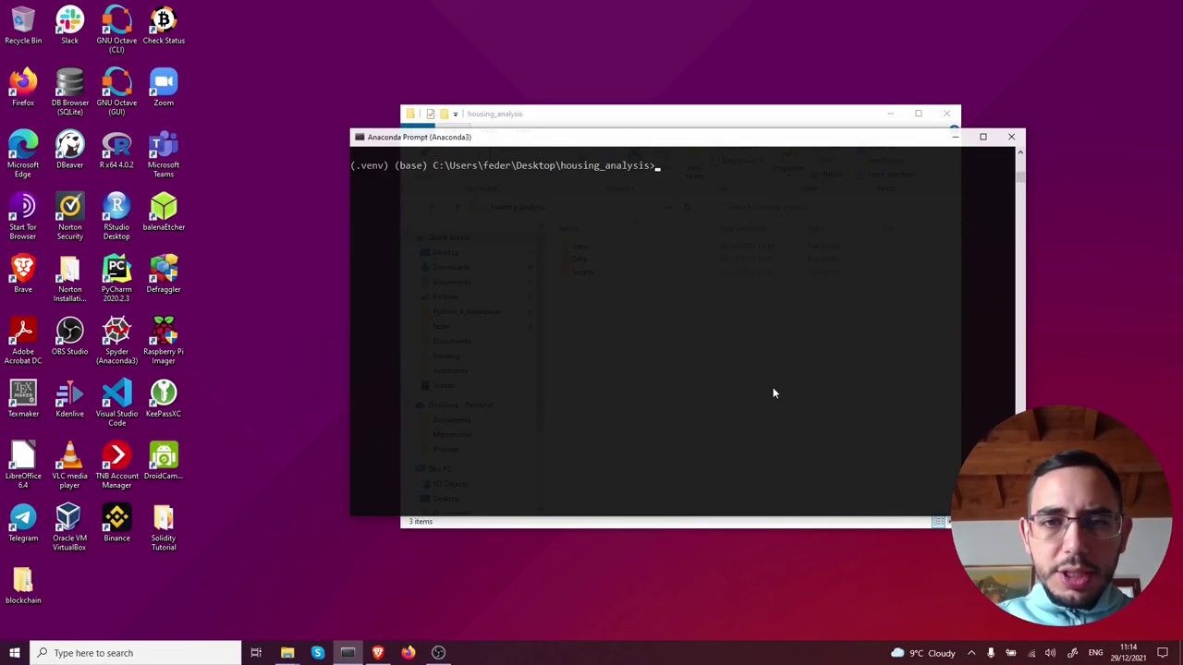
# Install scikit-learn with pip install scikit-learn and clear the console with cls
pyautogui.write('pip install scikit-learn')
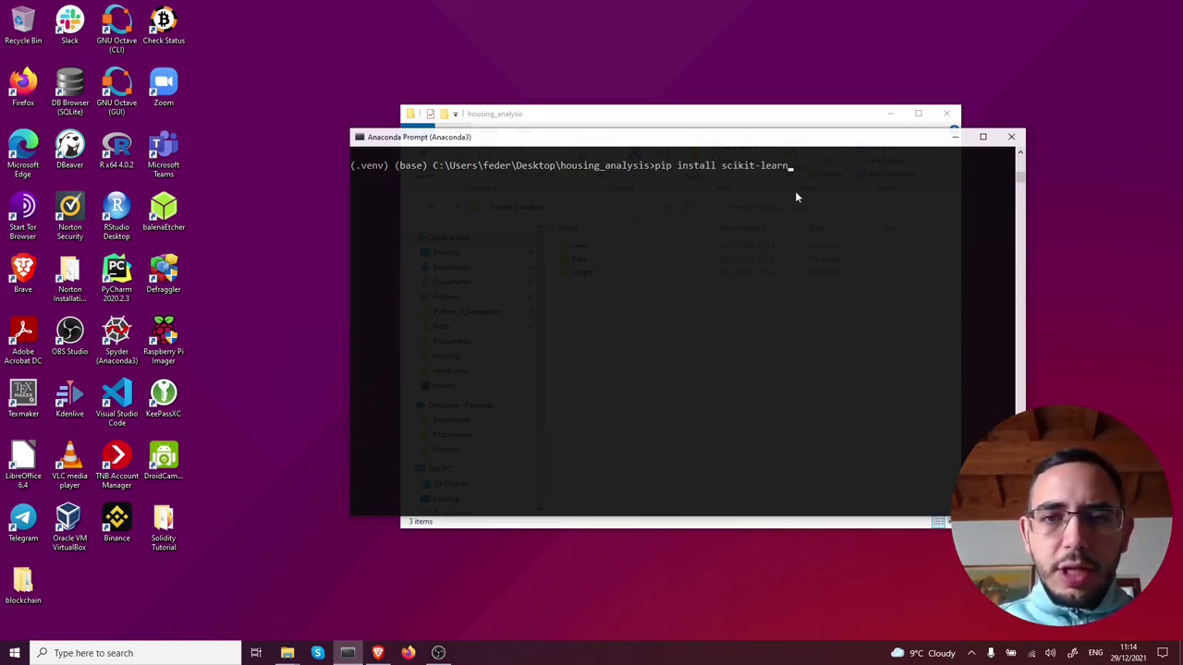
pyautogui.press('Return')
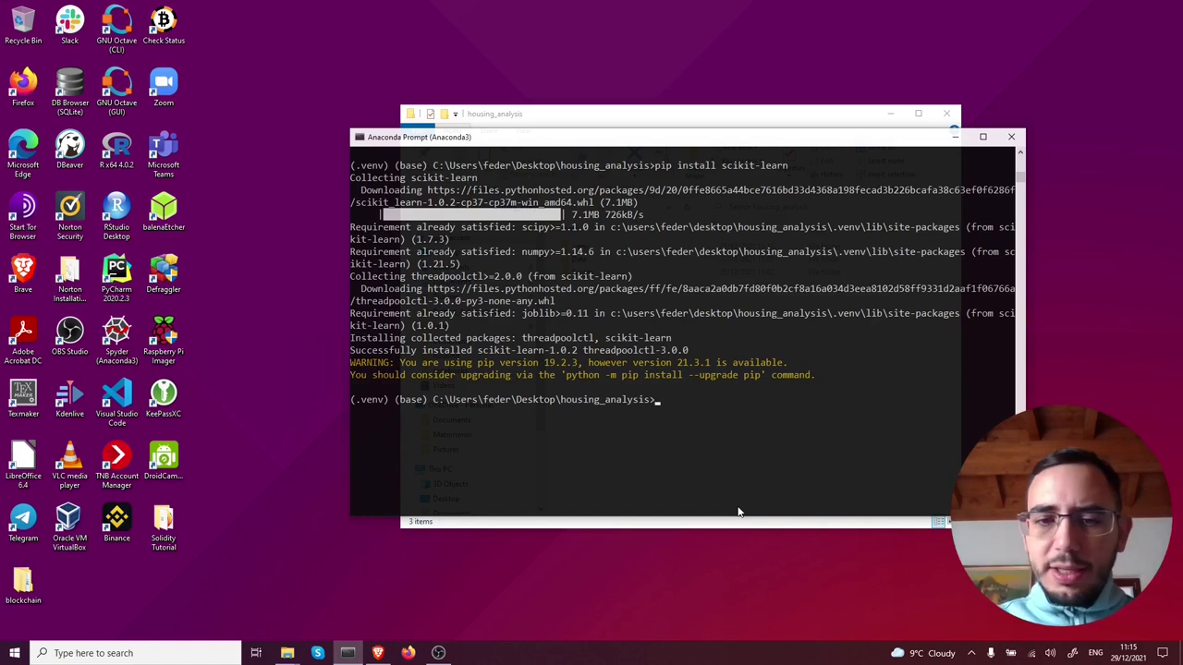
pyautogui.write('cls')
pyautogui.press('Return')
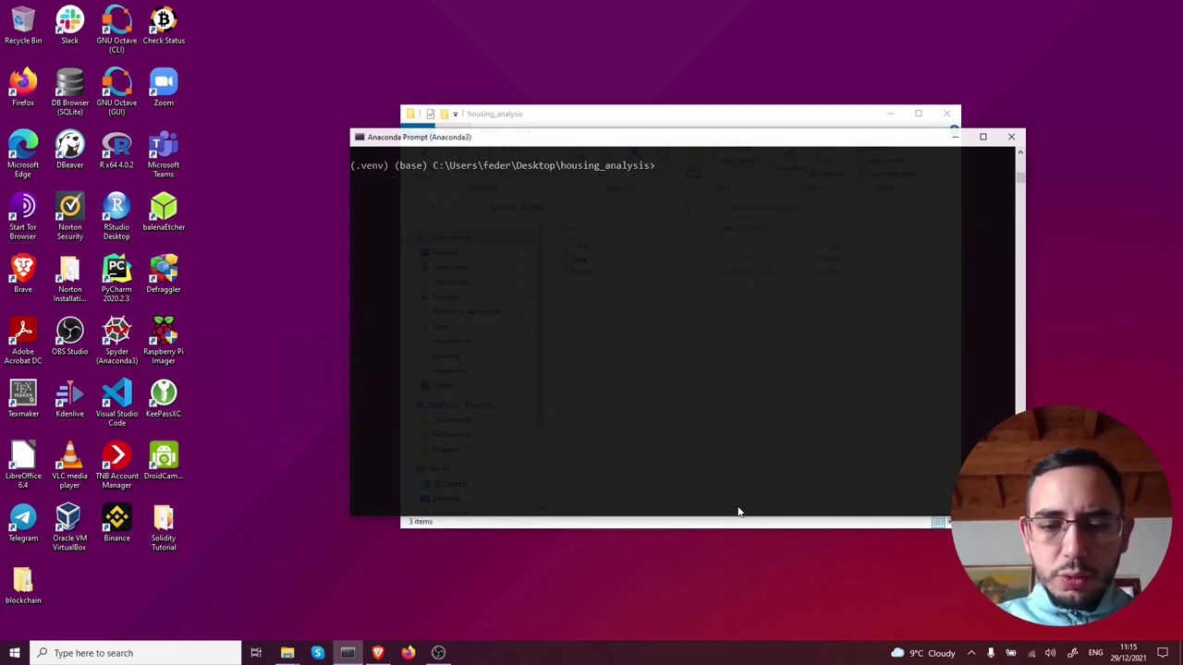
# List the environment's installed packages with pip list, review their versions, and clear the console with cls
pyautogui.write('pip list')
pyautogui.press('Return')
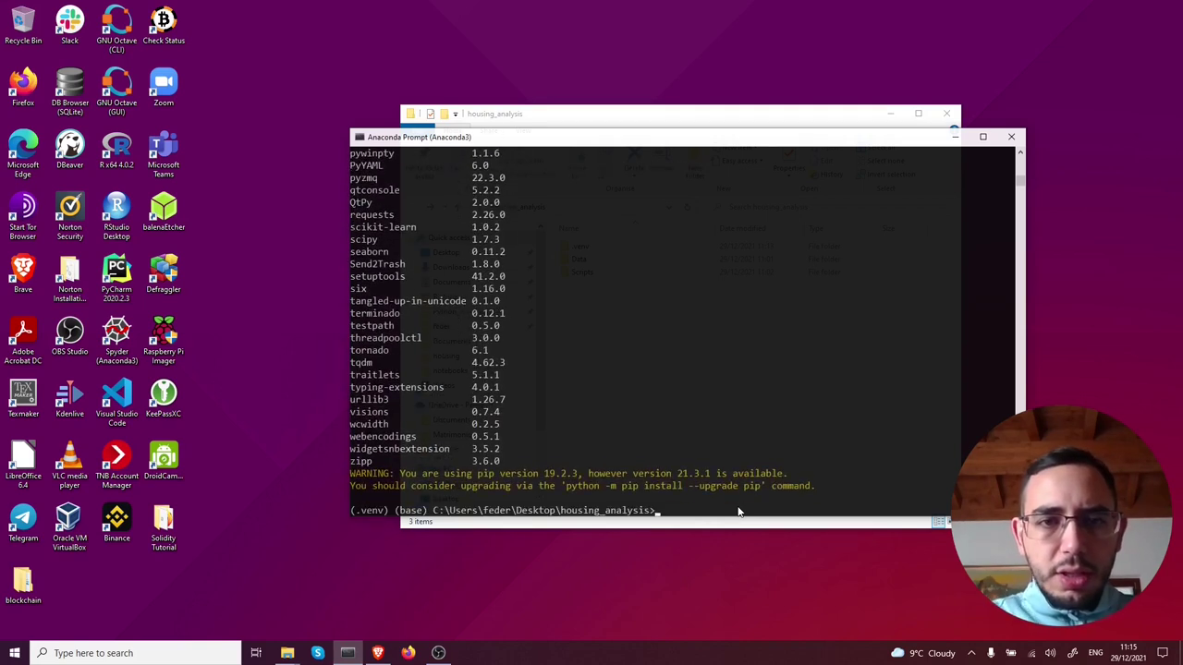
pyautogui.scroll(15, 498, 392)
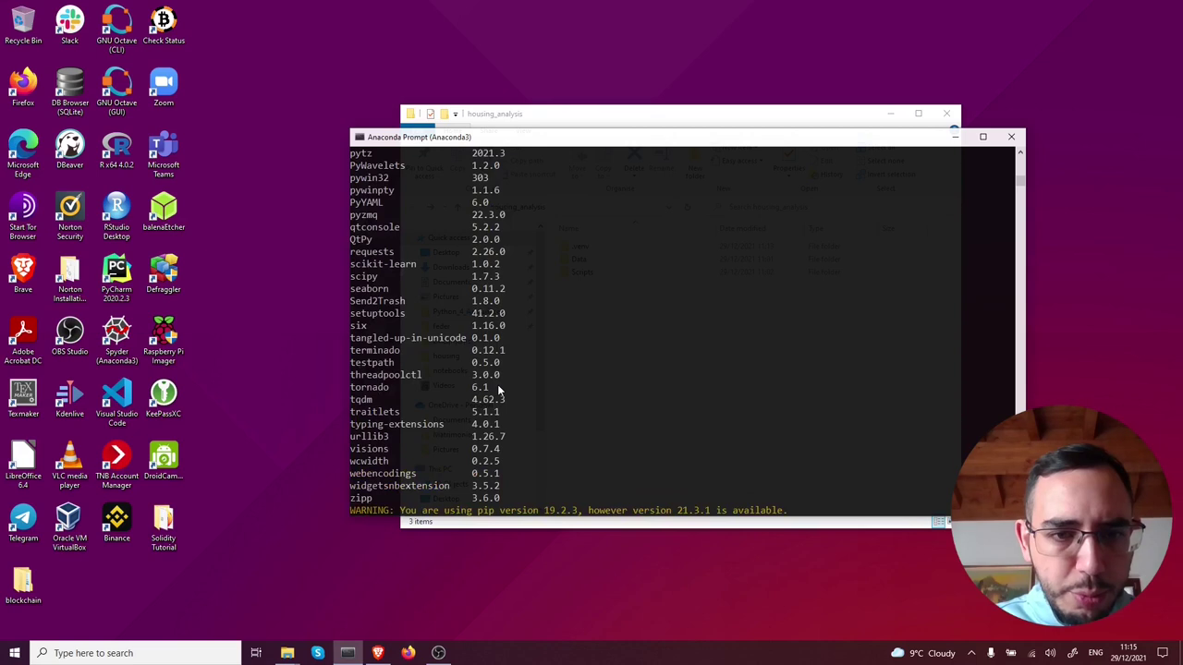
pyautogui.scroll(13, 497, 392)
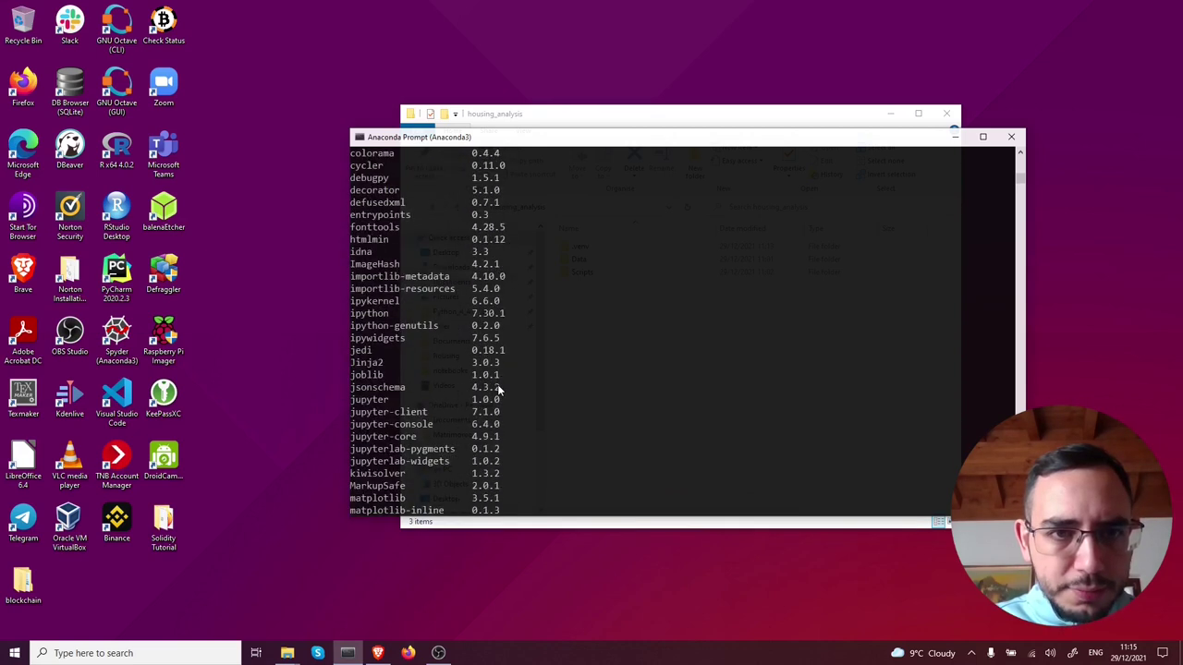
pyautogui.scroll(-7, 497, 431)
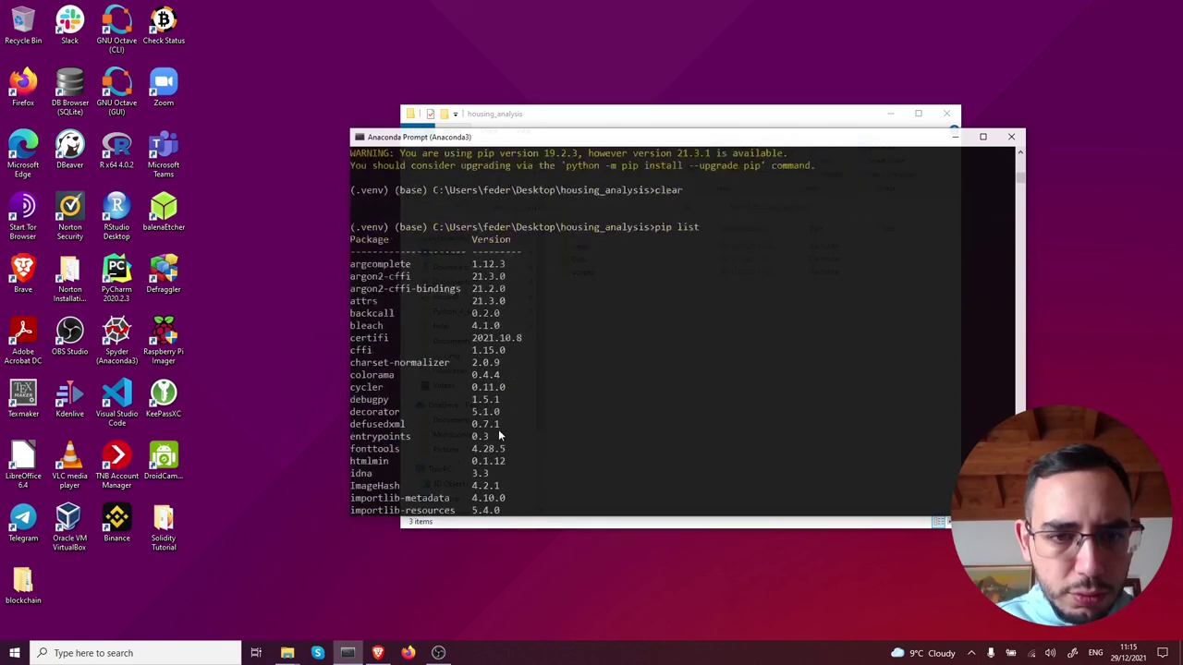
pyautogui.scroll(-8, 468, 459)
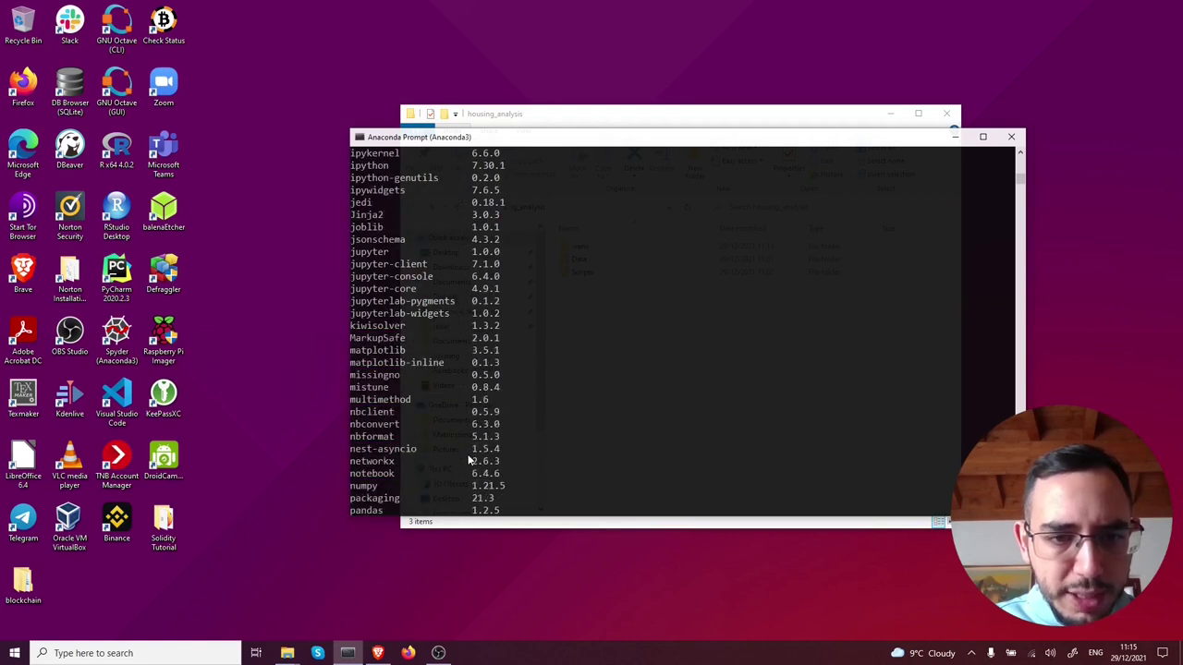
pyautogui.scroll(-5, 469, 458)
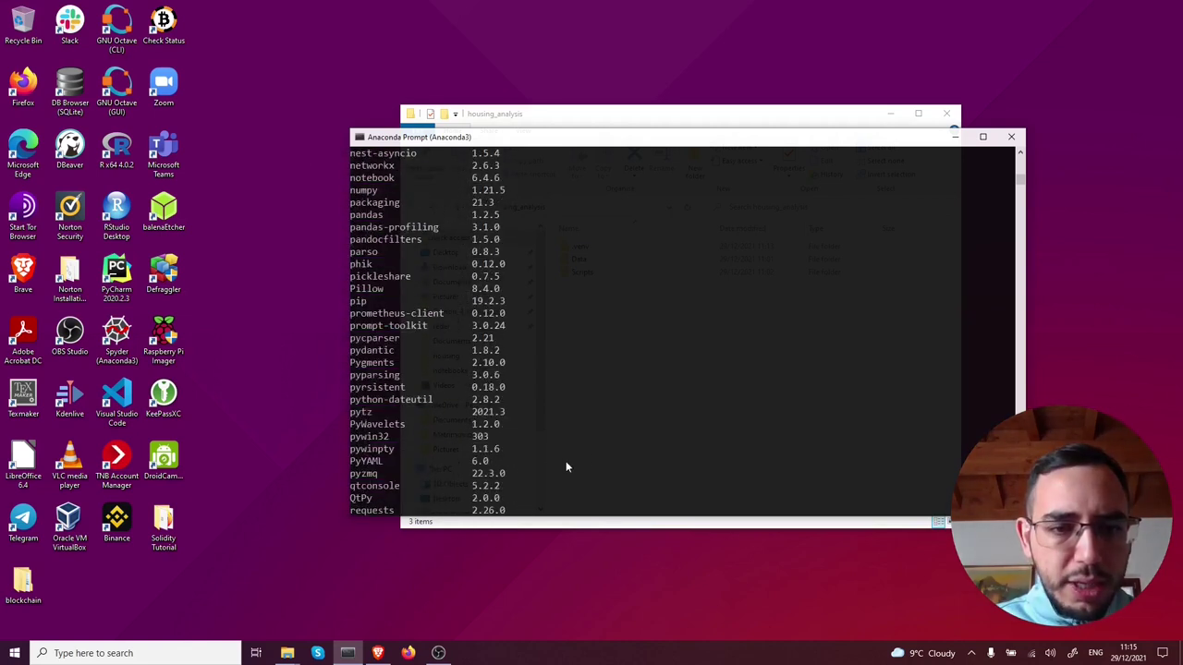
pyautogui.click(597, 451)
pyautogui.write('cls')
pyautogui.press('Return')
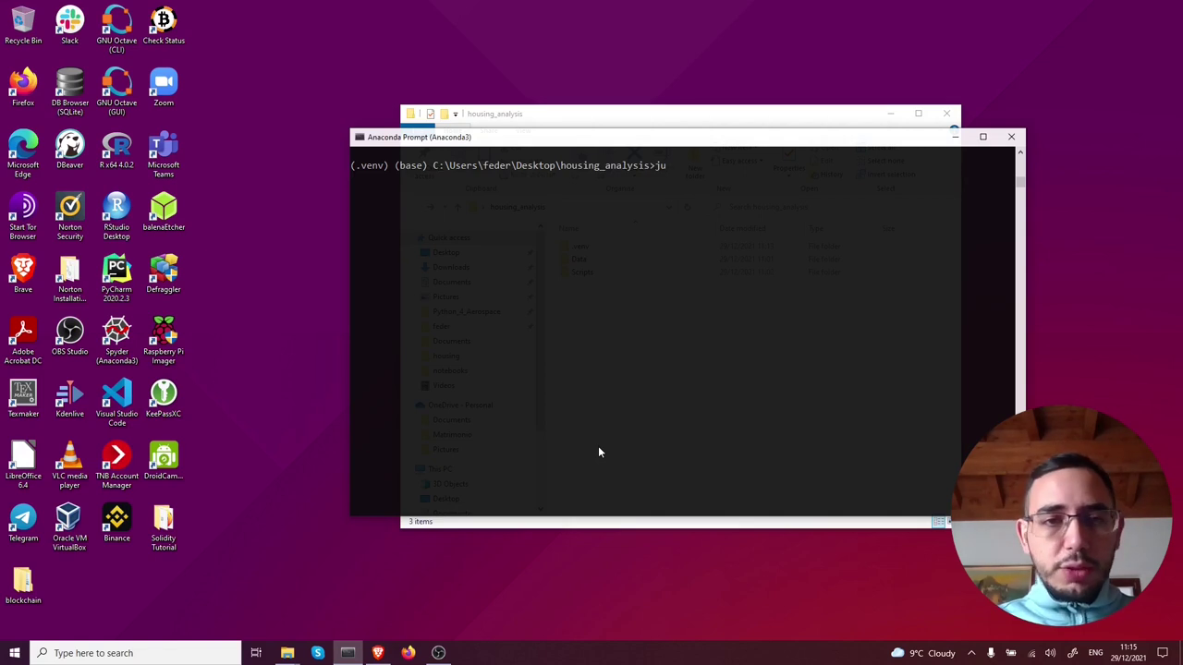
# Launch Jupyter by running jupyter notebook and open housing_analysis.ipynb from the Scripts folder
pyautogui.write('jupyter notebook')
pyautogui.press('Return')
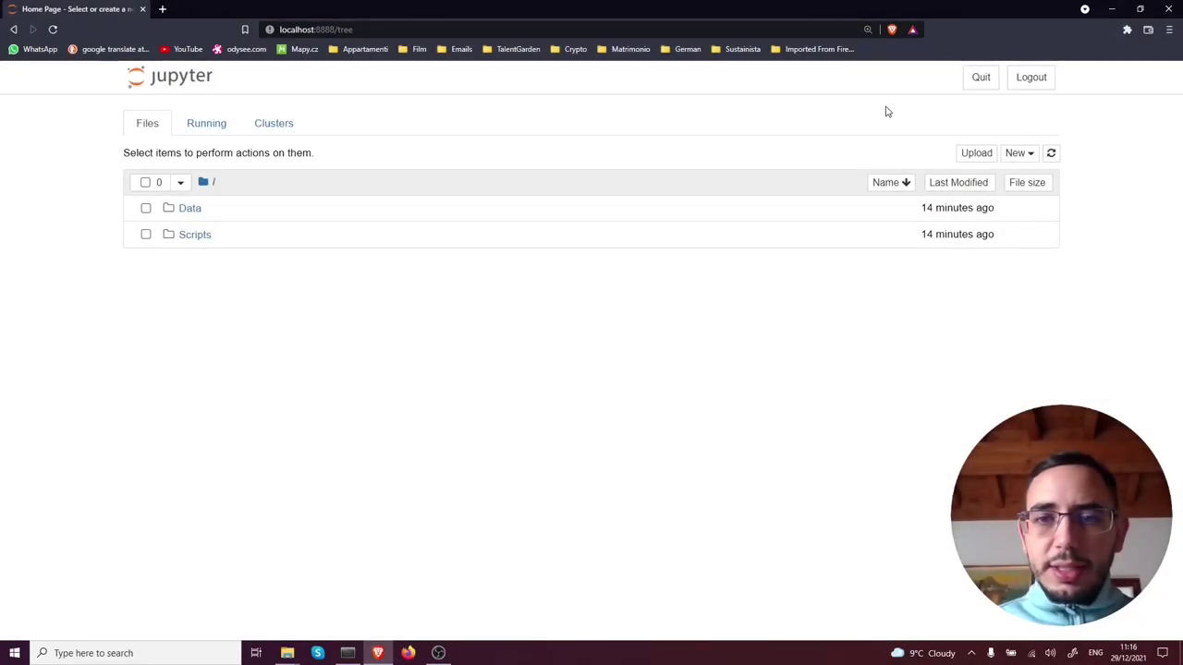
pyautogui.click(200, 238)
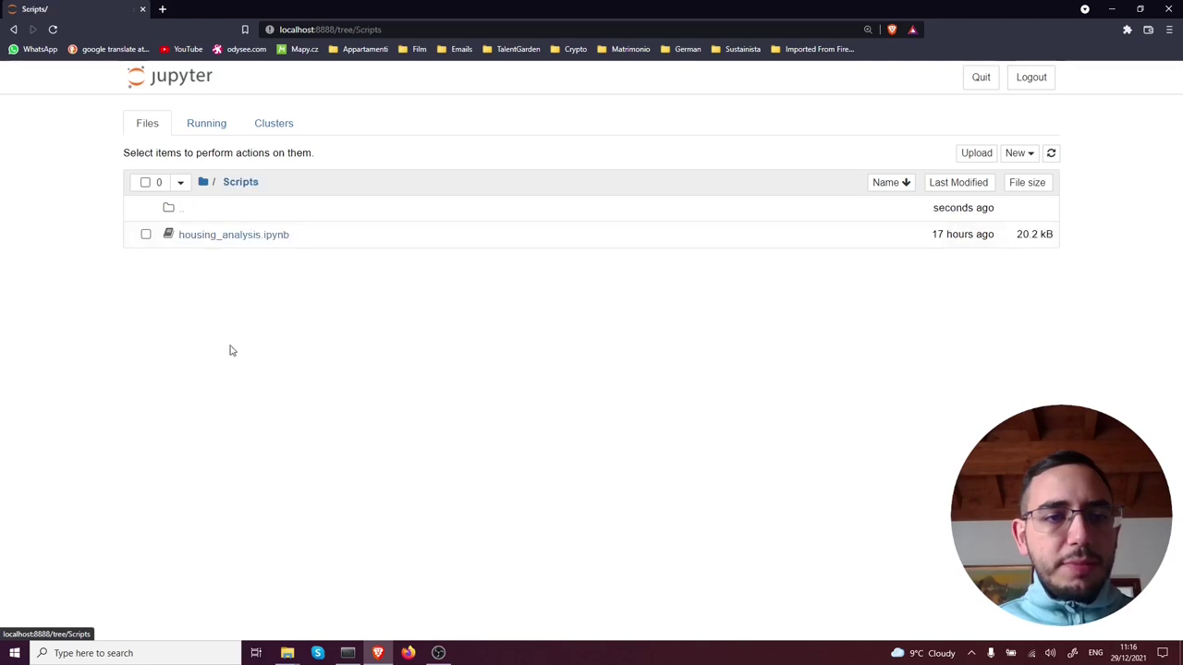
pyautogui.click(223, 242)
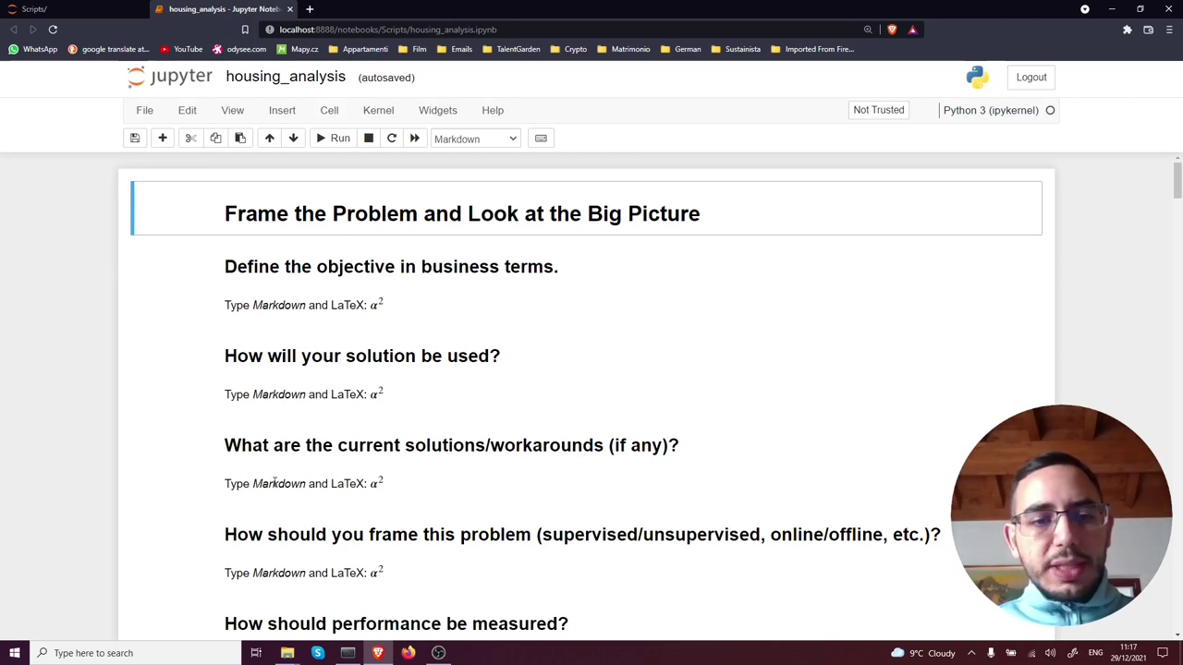
# Look through the checklist questions under "Frame the Problem and Look at the Big Picture" and reload the notebook
pyautogui.scroll(-2, 272, 479)
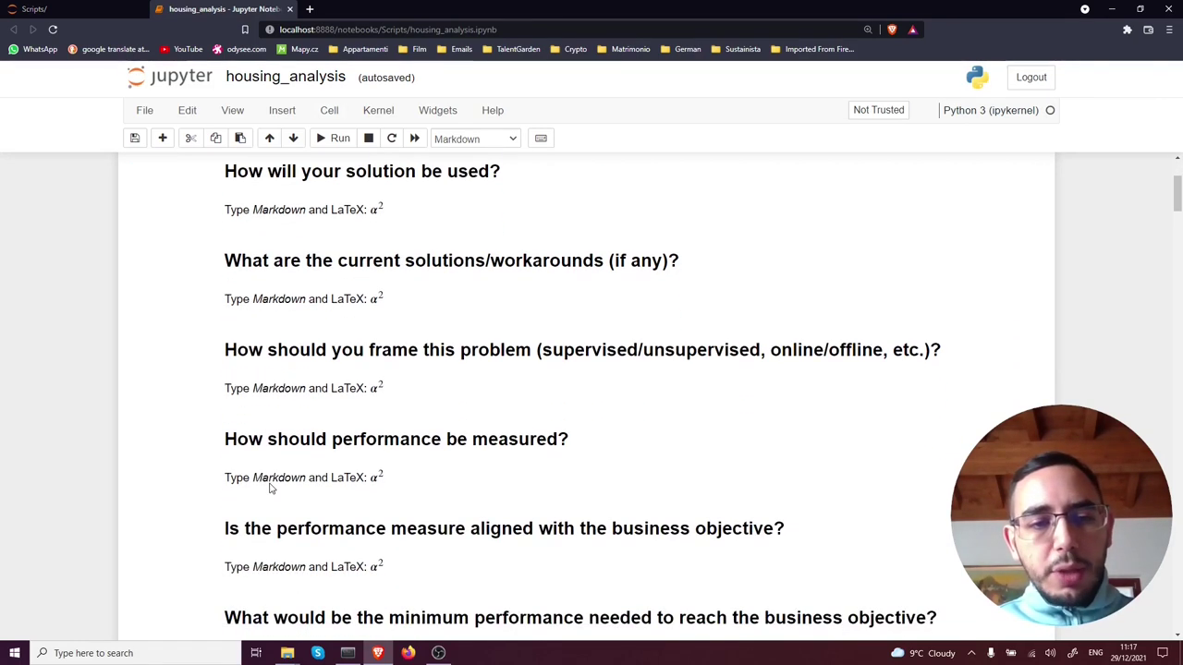
pyautogui.scroll(-1, 271, 488)
pyautogui.scroll(-1, 271, 488)
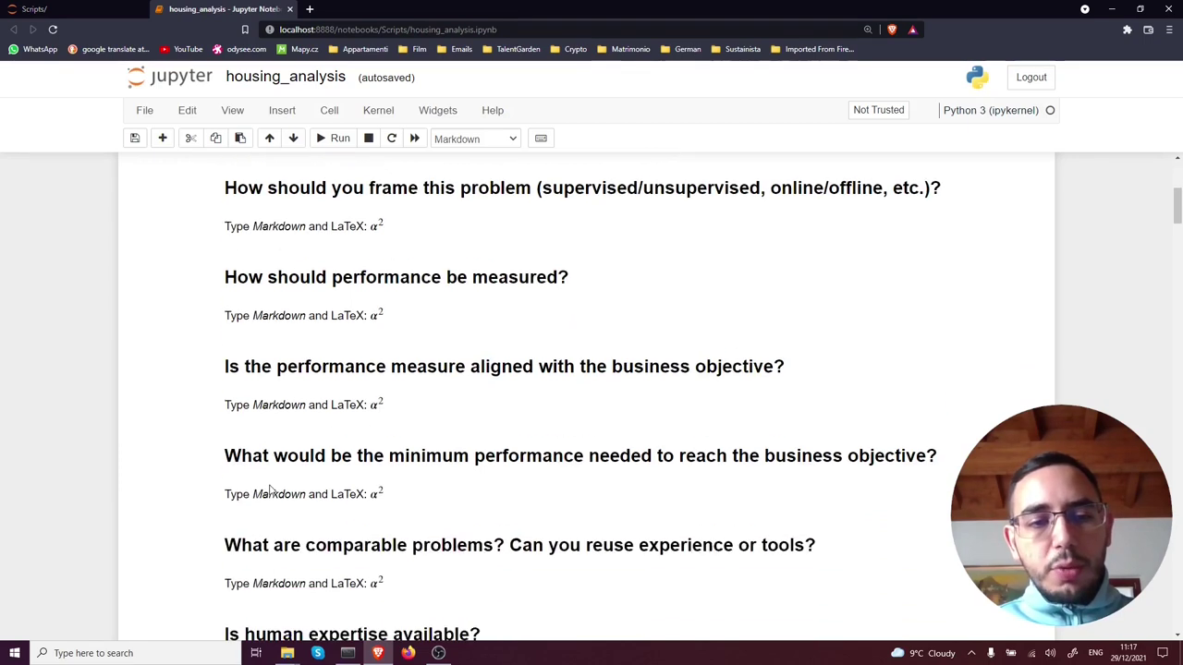
pyautogui.scroll(-1, 271, 489)
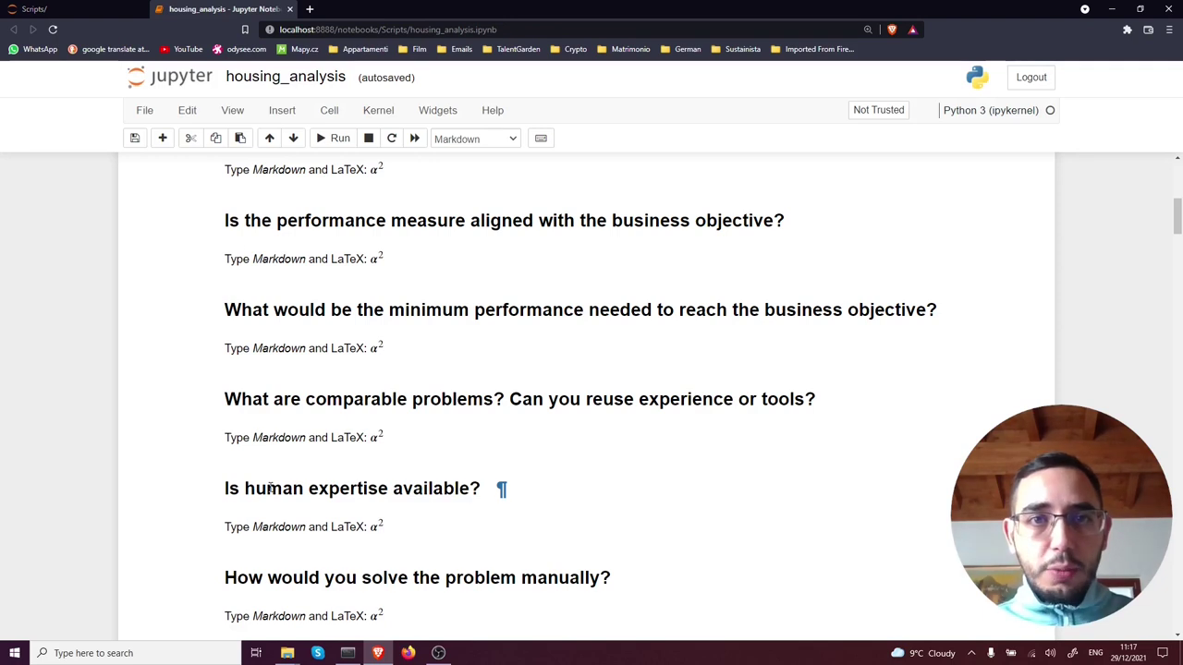
pyautogui.press('F5')
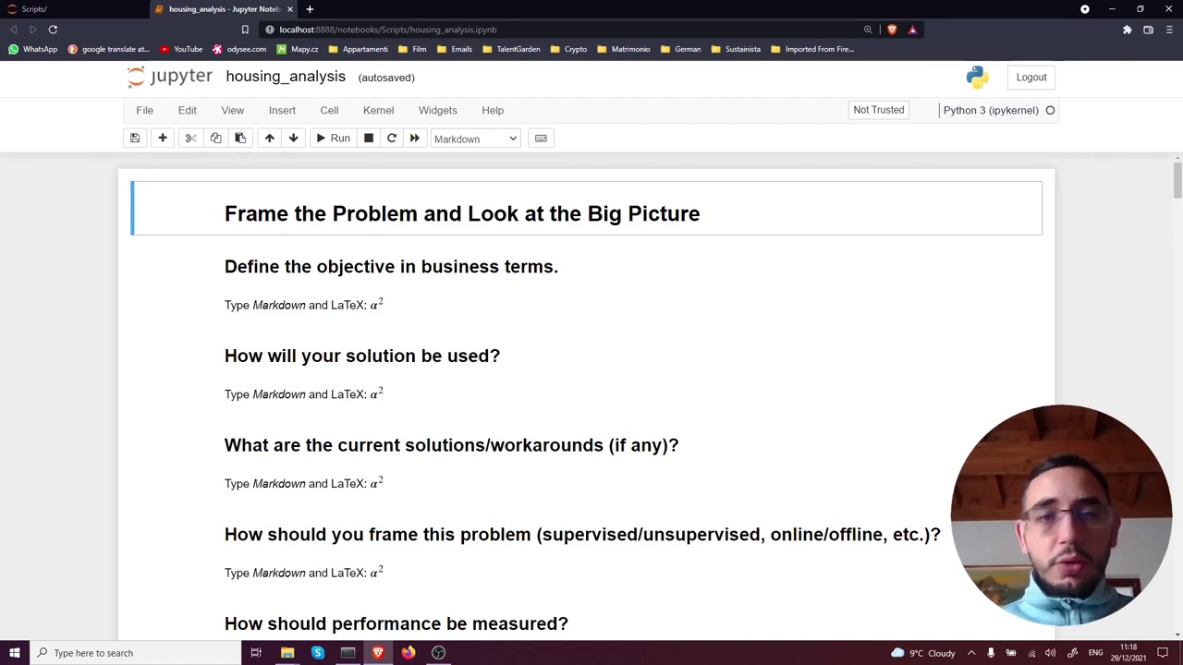
# Convert the cell under "Define the objective in business terms." to raw and enter "Predict the median housing in any district, given all the other"
pyautogui.doubleClick(357, 308)
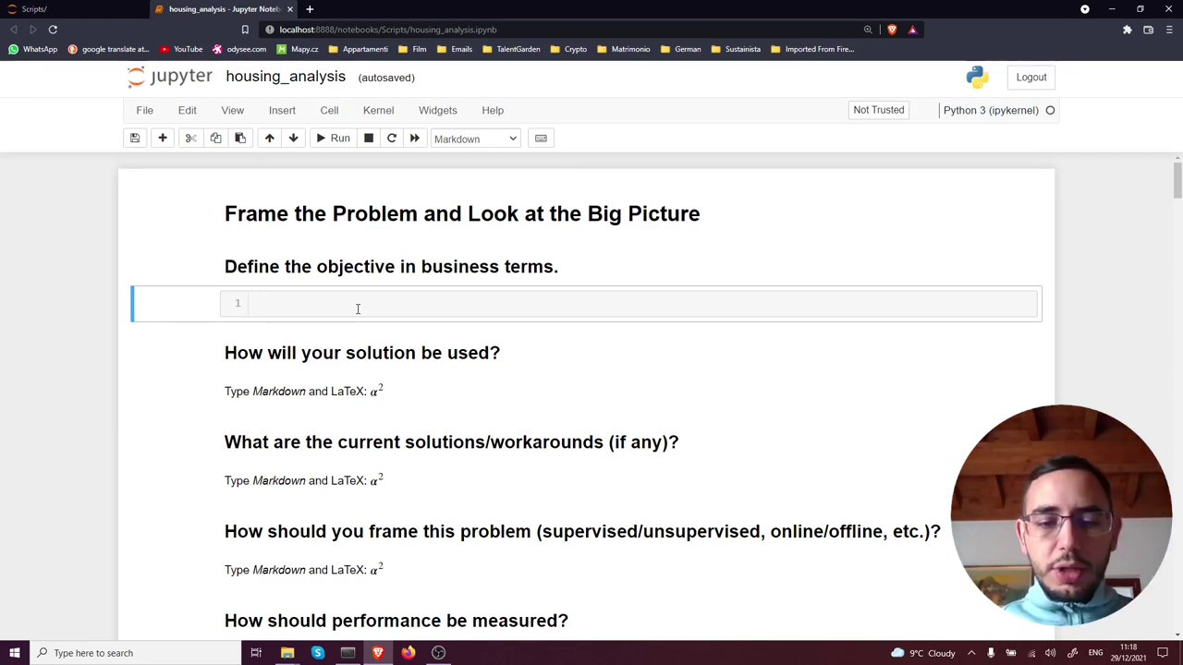
pyautogui.press('r')
pyautogui.click(358, 309)
pyautogui.write('Predi')
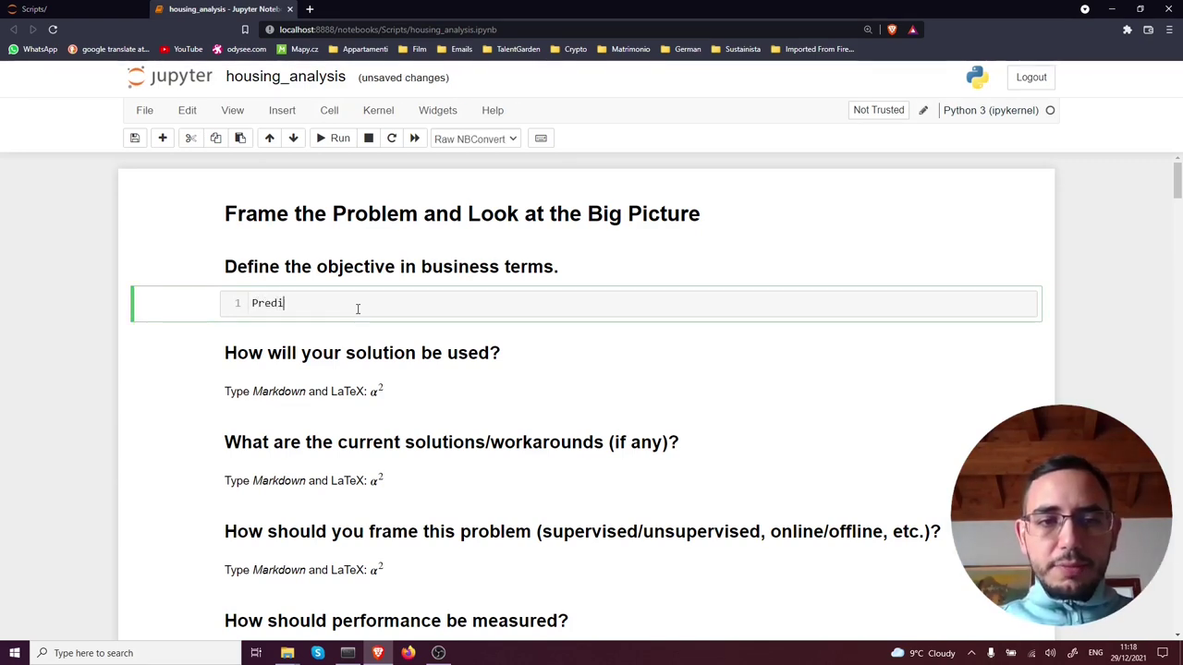
pyautogui.write('ct the median j')
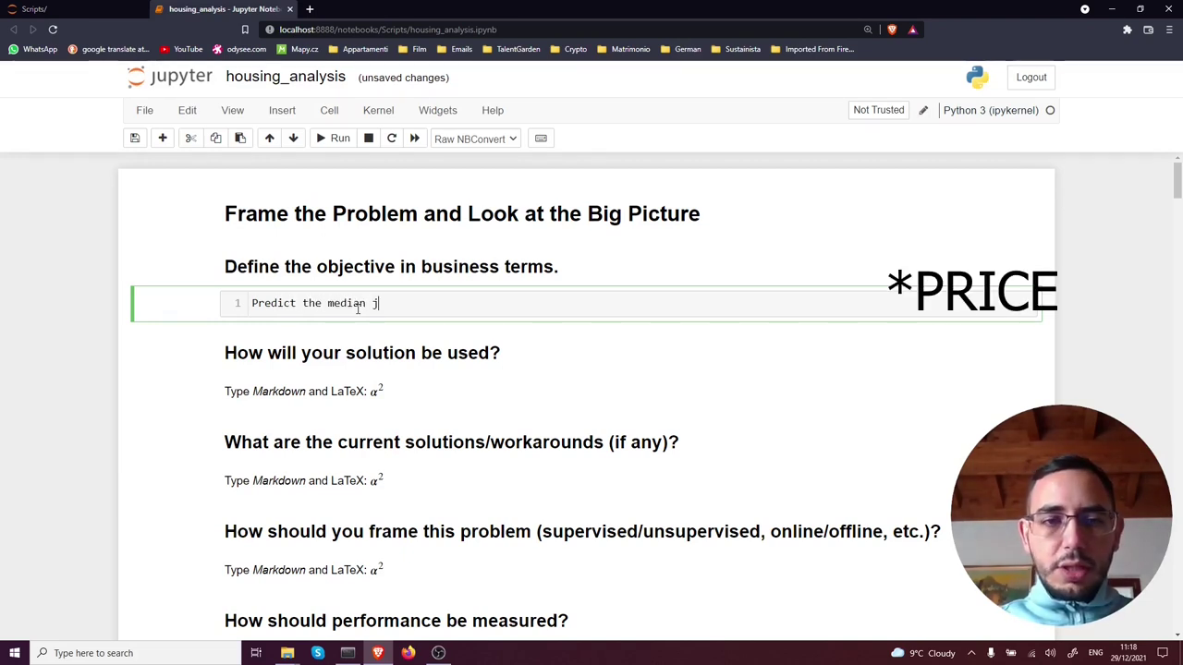
pyautogui.press('BackSpace')
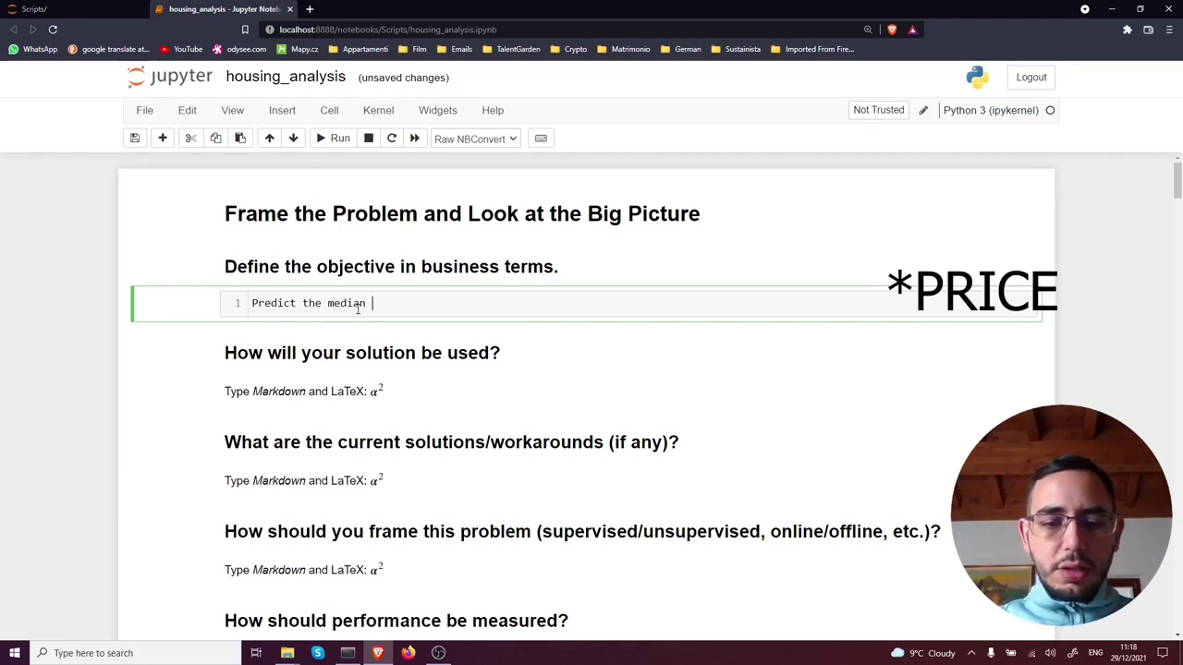
pyautogui.write('housing in any district,')
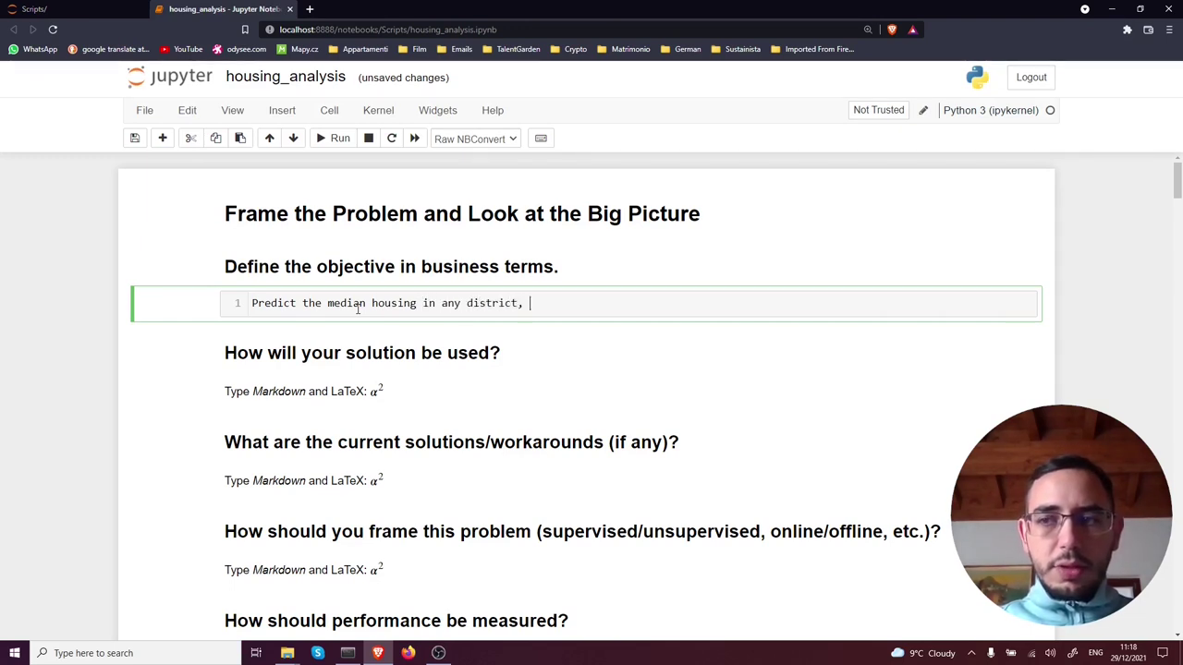
pyautogui.write(' given')
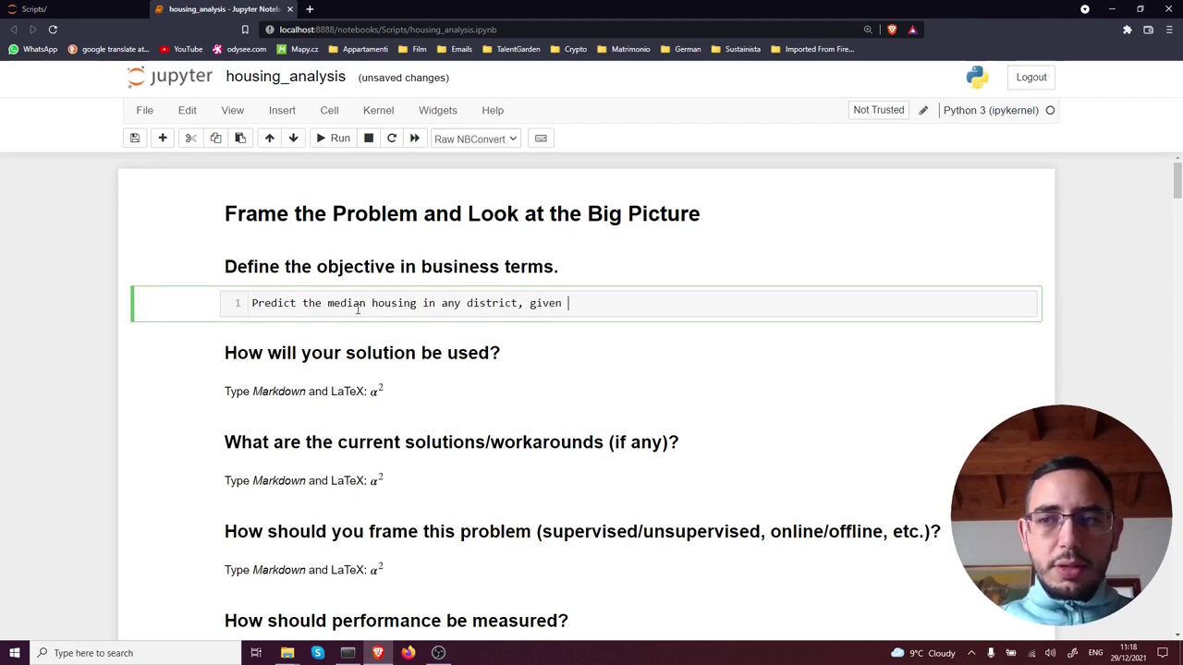
pyautogui.write(' all the other met')
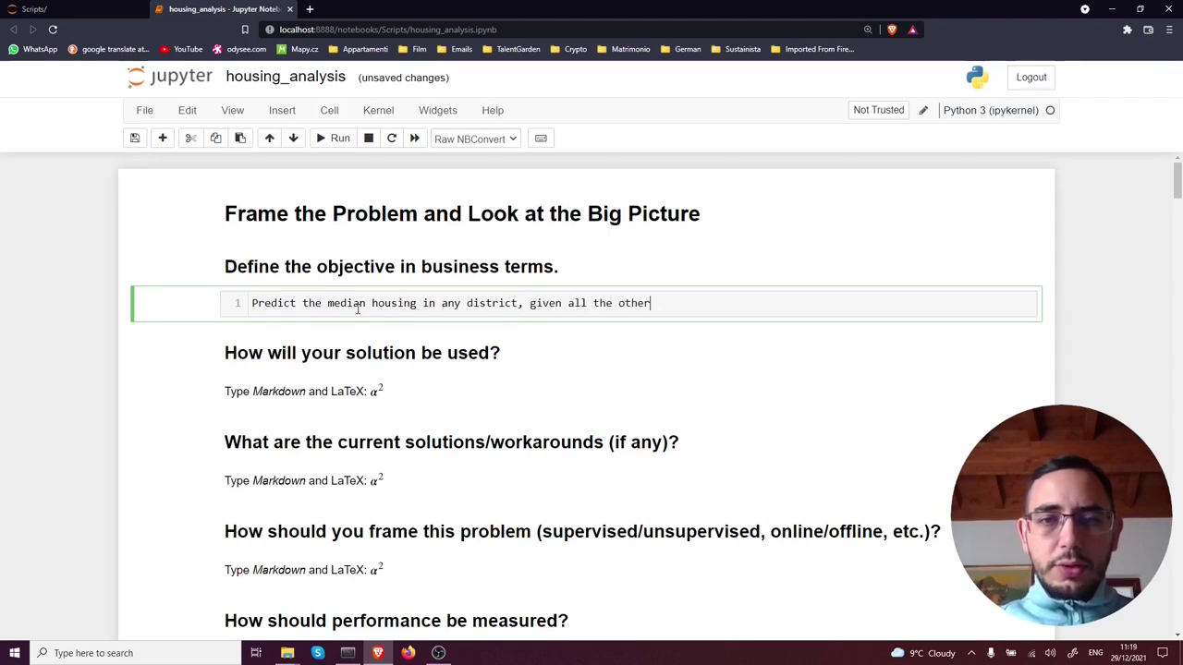